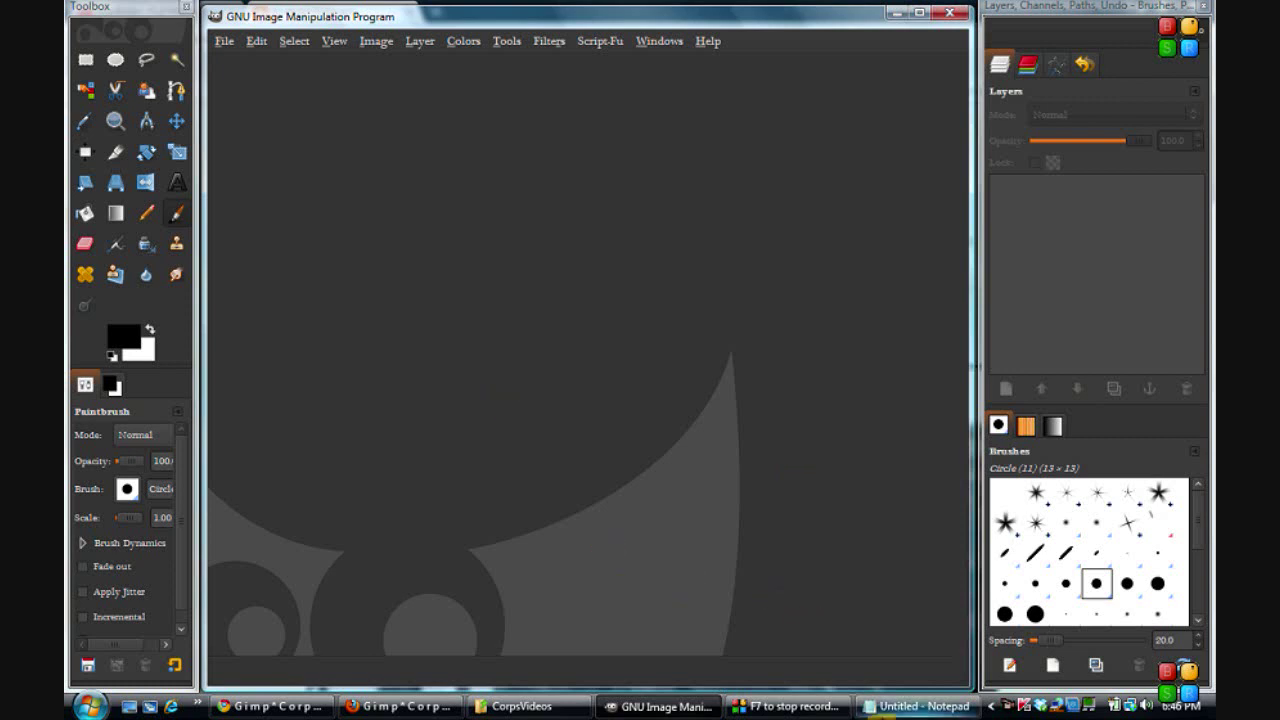
Step: Close the Notepad note about needing two free programs, discarding it without saving
left_click(888, 708)
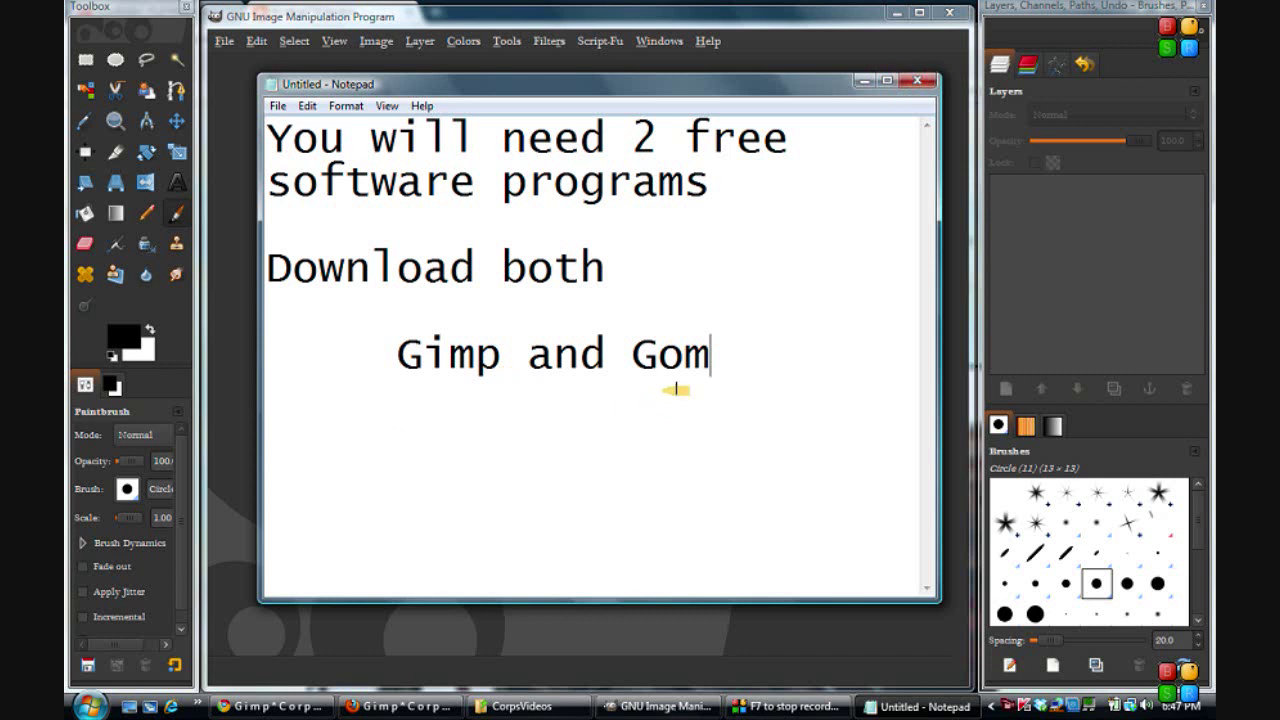
left_click(916, 81)
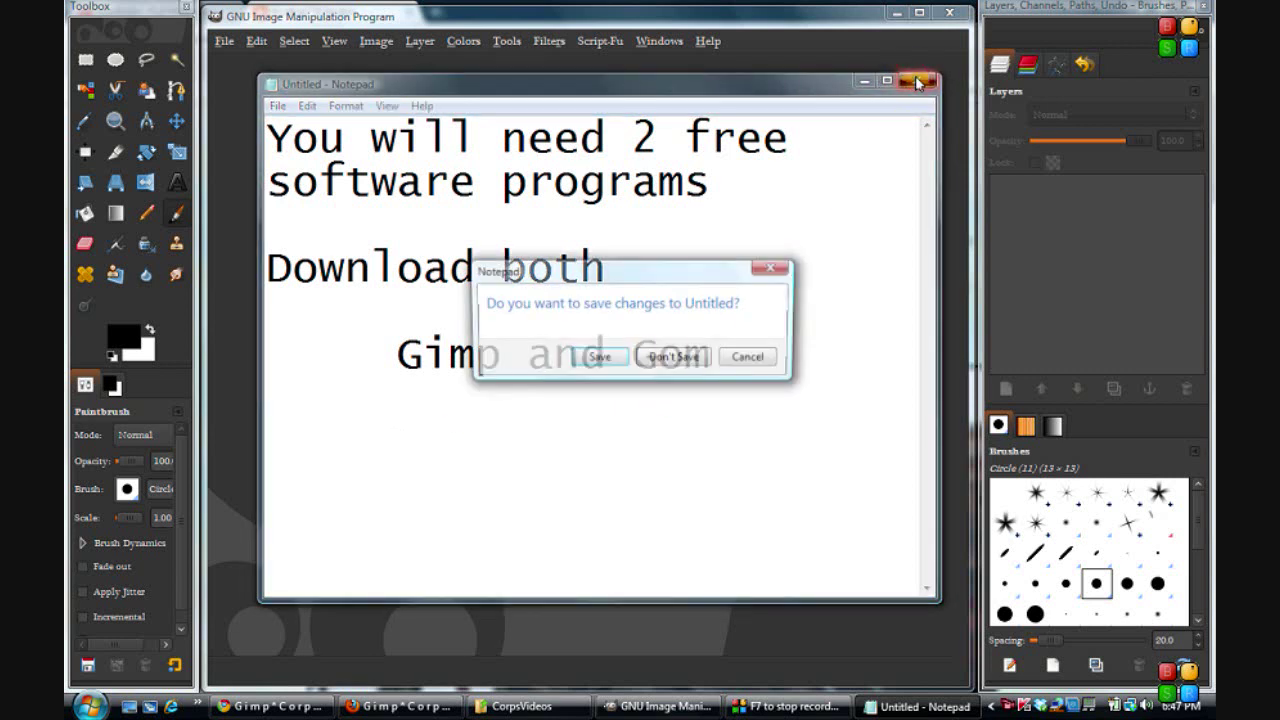
left_click(672, 361)
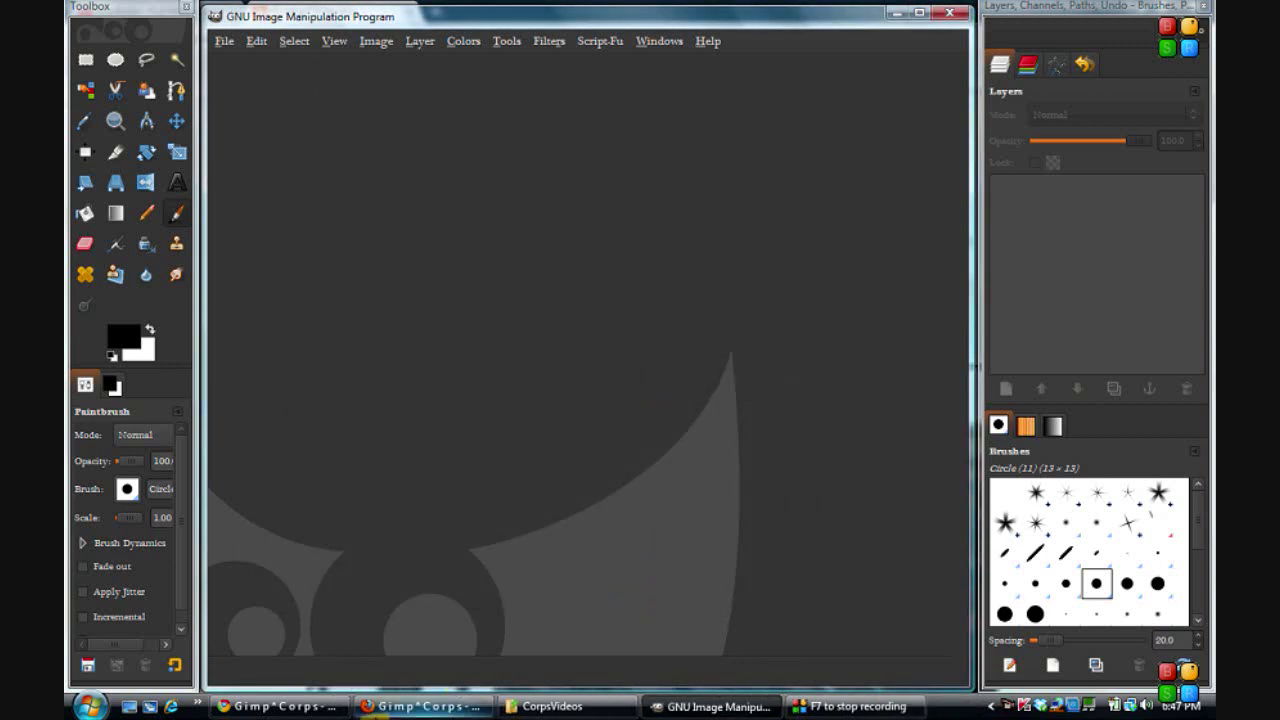
Step: Open the GOM Video Player download page from the Gimp Corps blog's Downloads links, then close that GOMlab tab
left_click(280, 707)
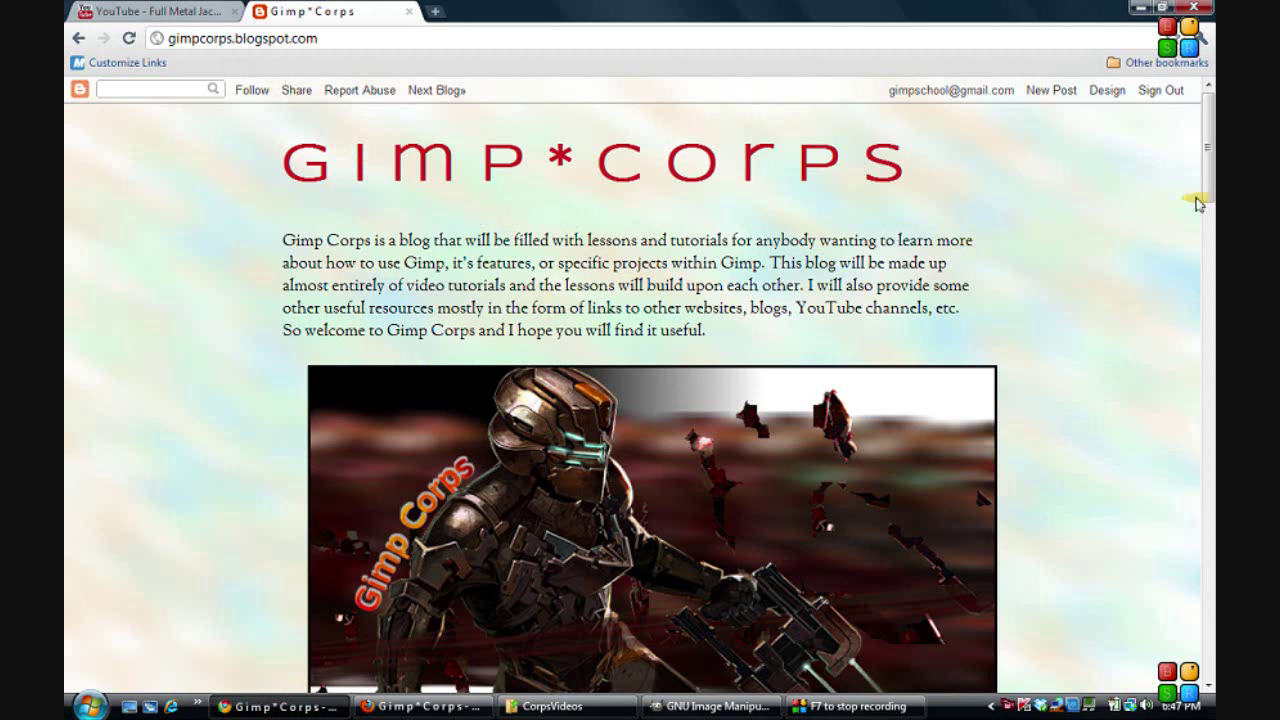
left_click_drag(1208, 185, 1186, 590)
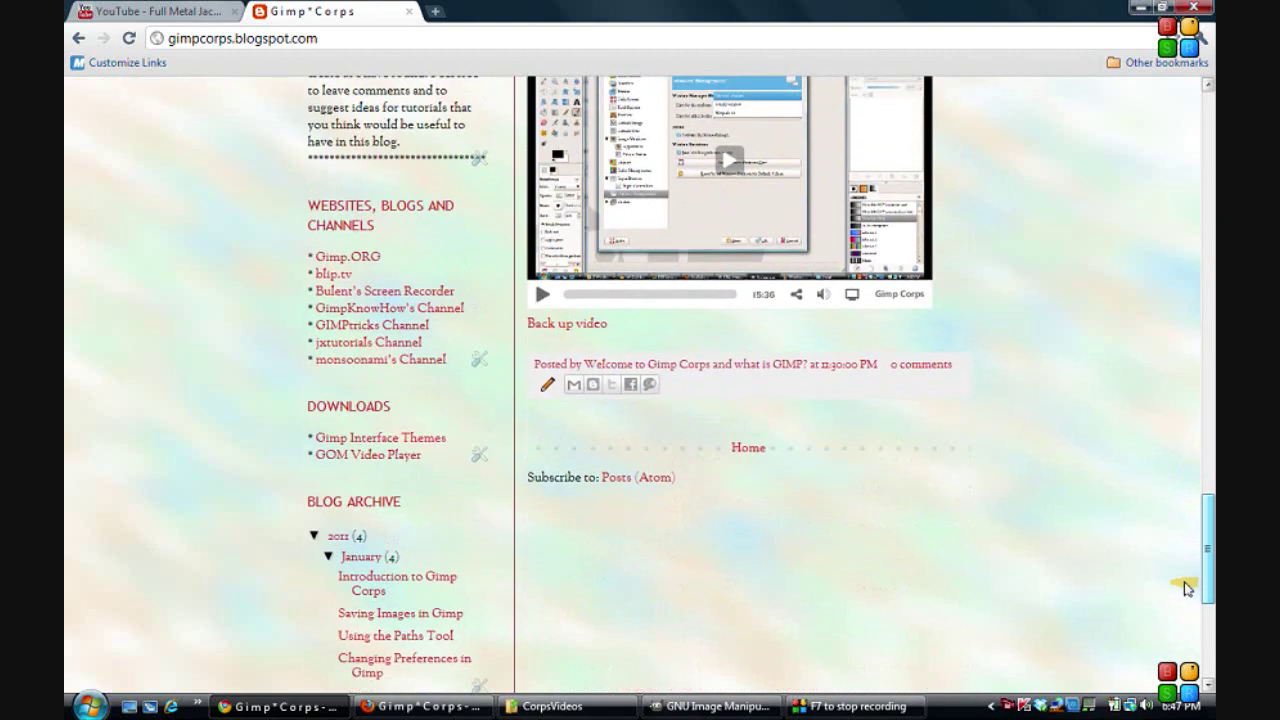
left_click(360, 458)
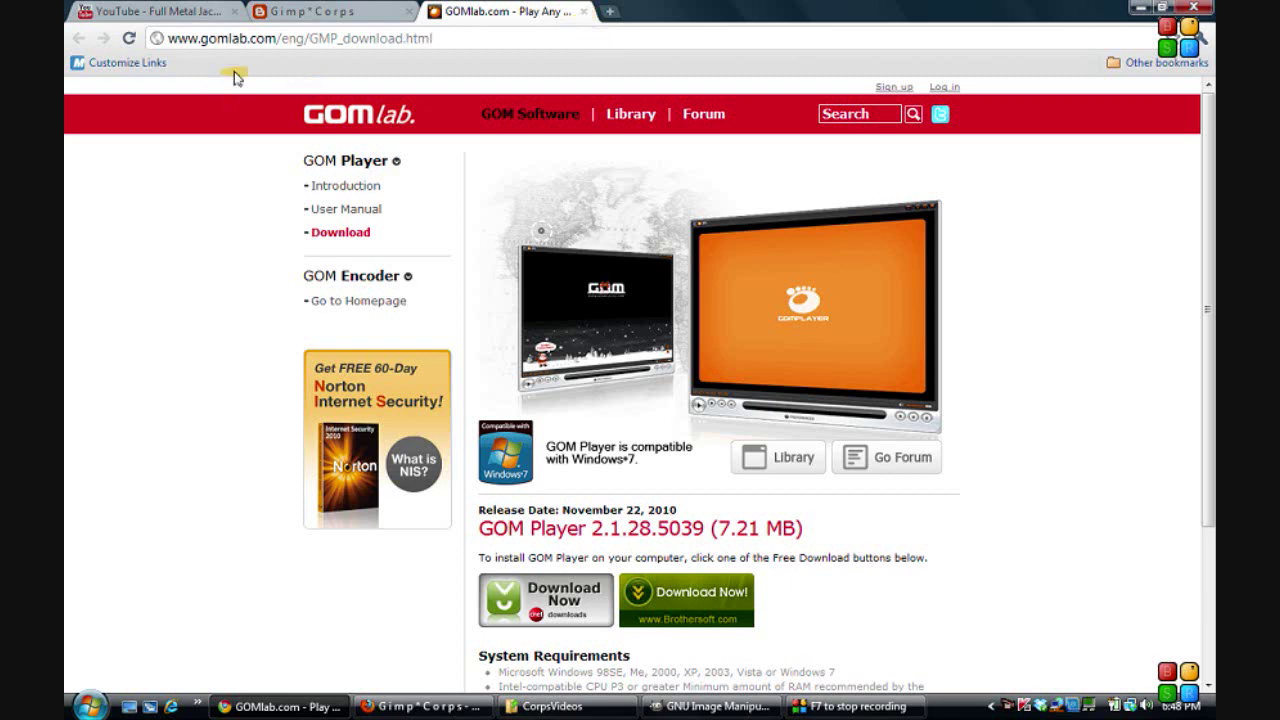
left_click(582, 12)
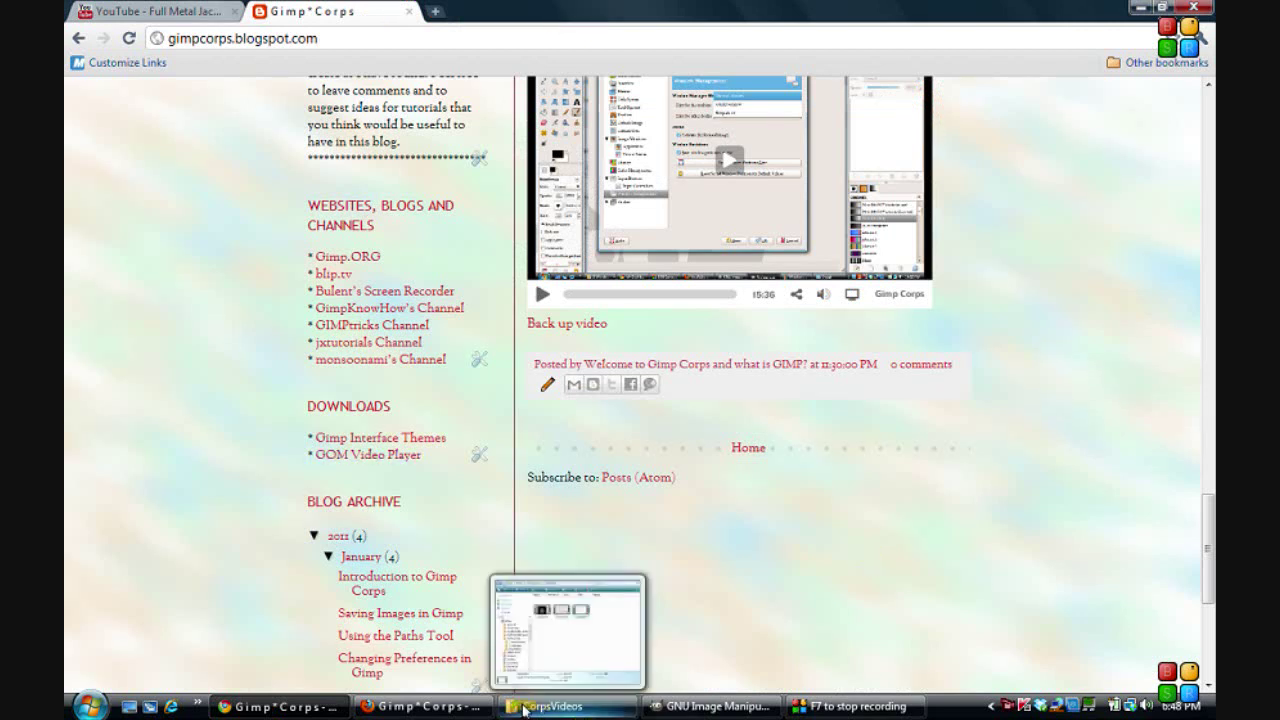
mouse_move(668, 710)
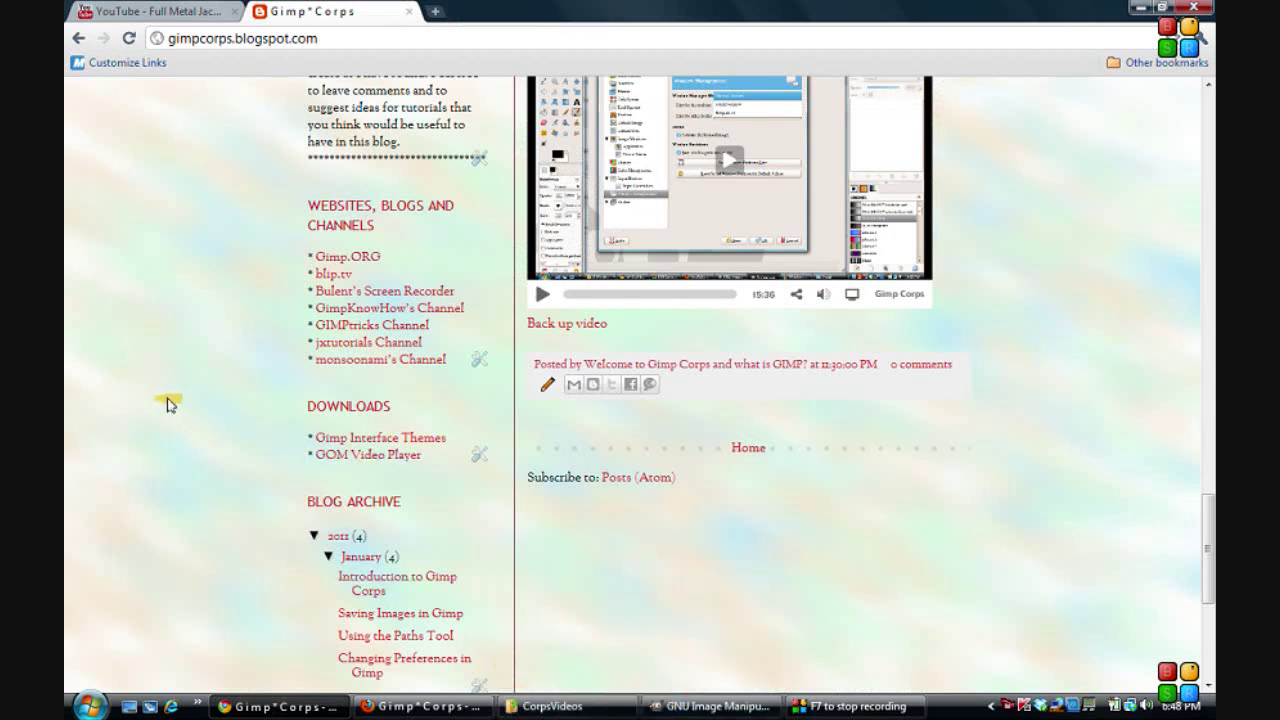
Step: Return to the 'Full Metal Jacket: Is That You John Wayne?' tab and select 'youtube' in its address
left_click(157, 13)
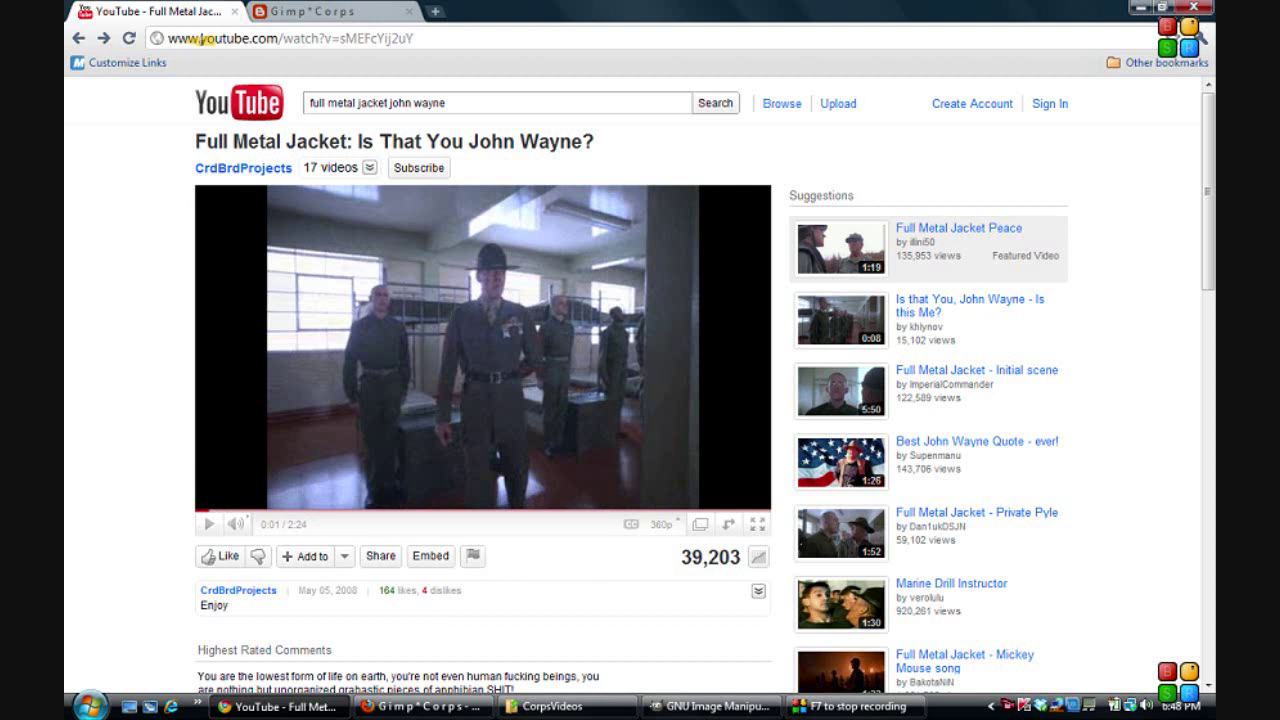
left_click_drag(202, 38, 248, 38)
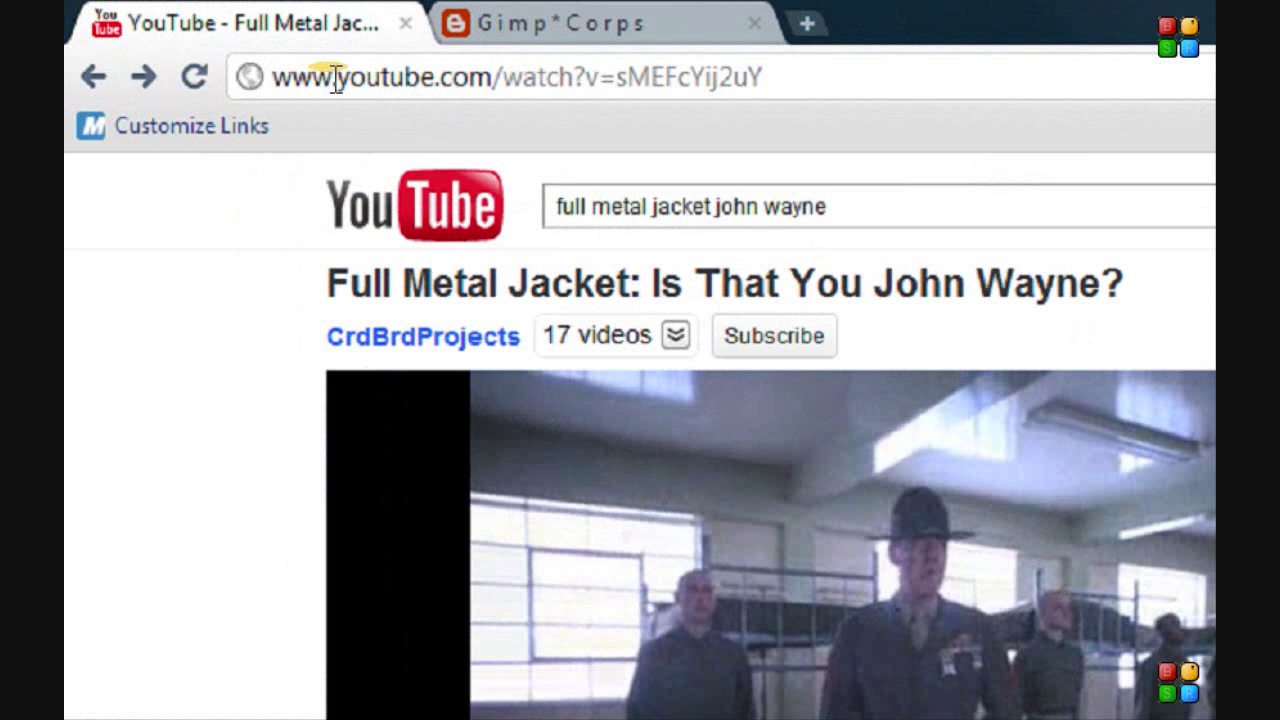
left_click_drag(334, 78, 436, 78)
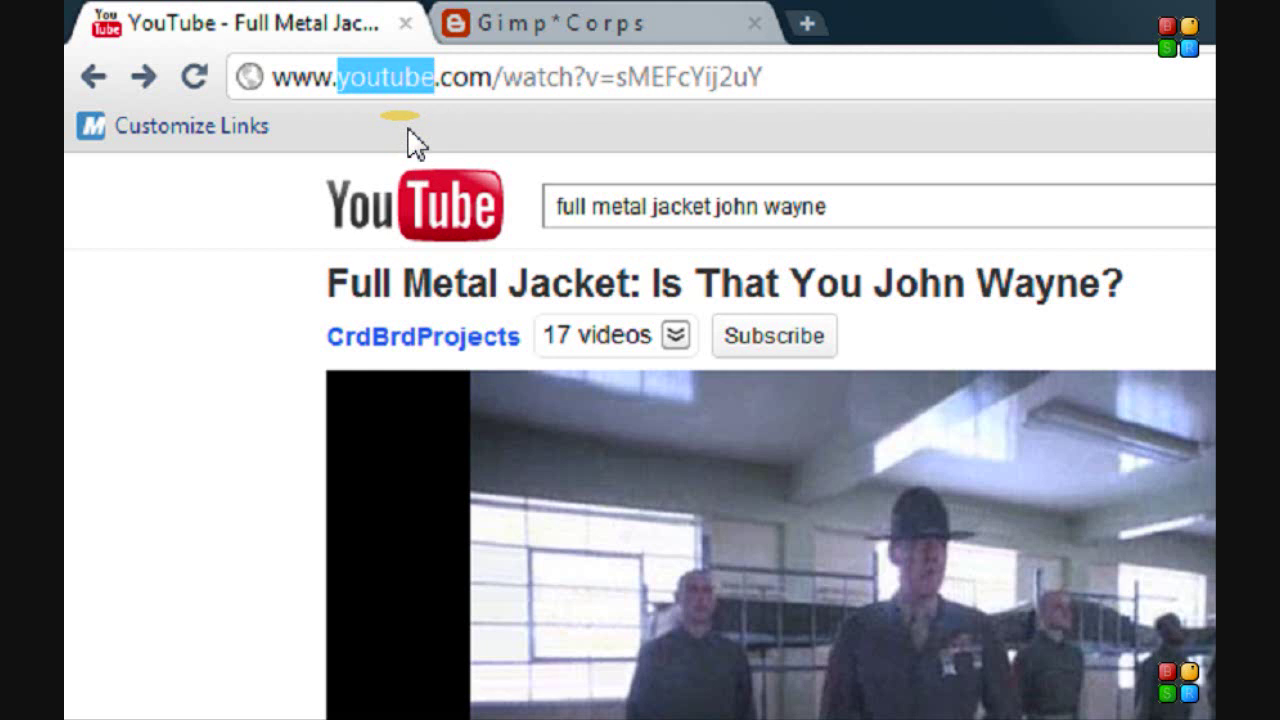
Step: Replace 'youtube' with 'voobys' in the address and download Version 4 of the clip as videoplayback
type("voo")
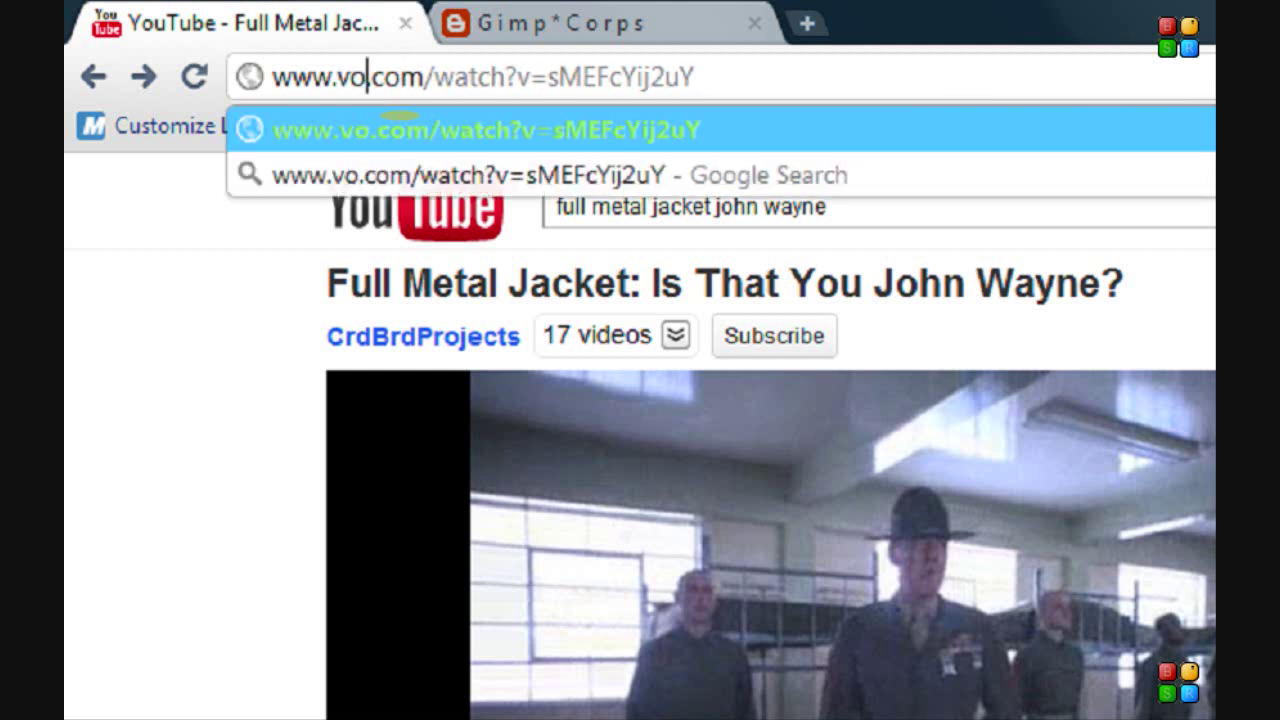
type("by")
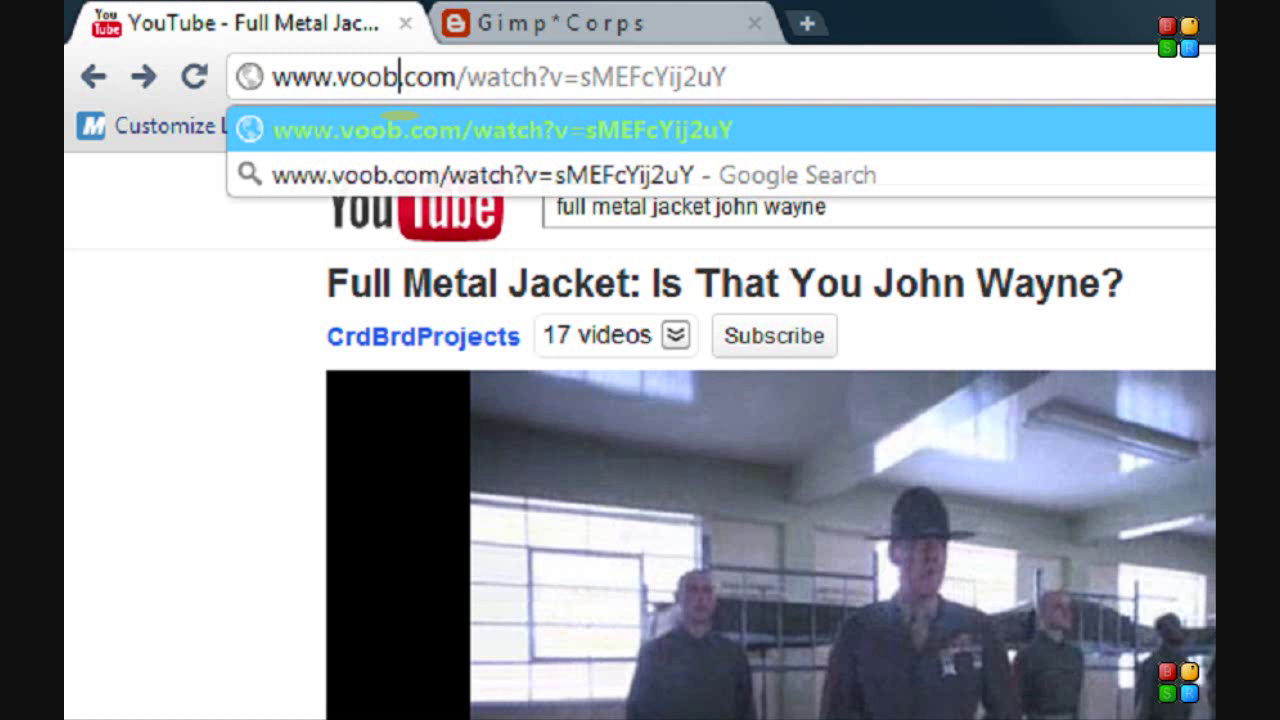
type("s")
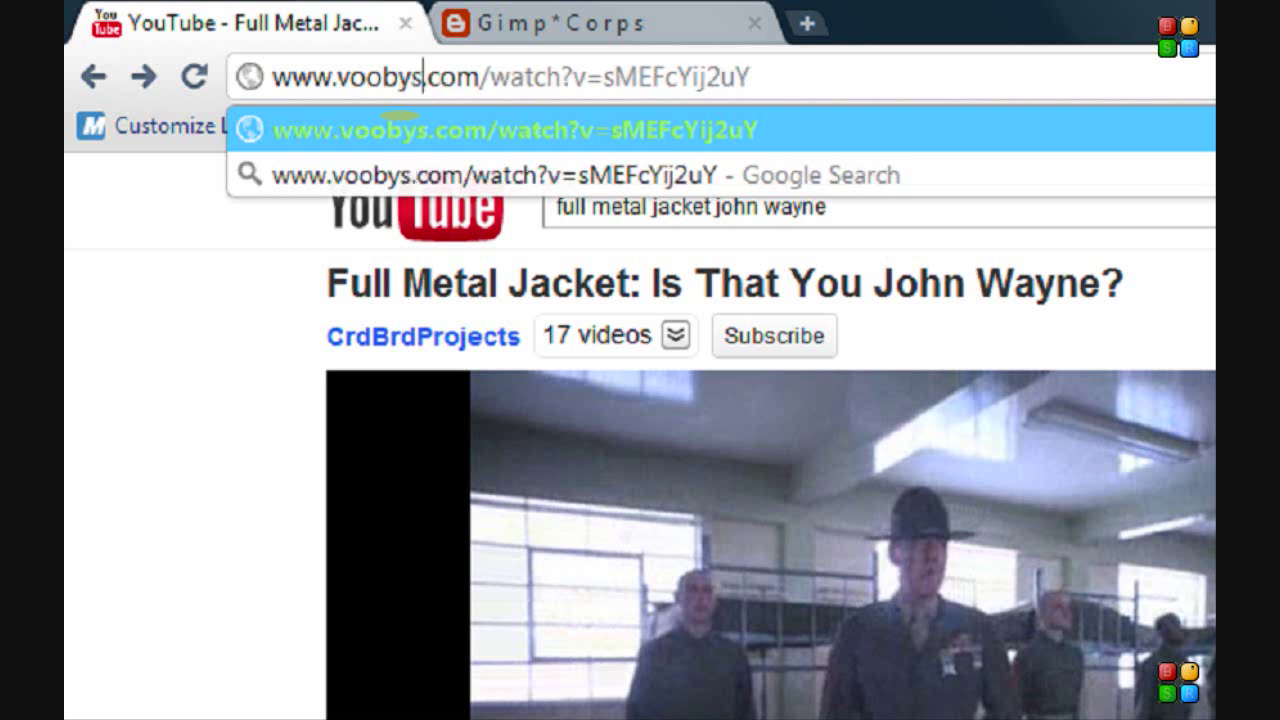
key("Return")
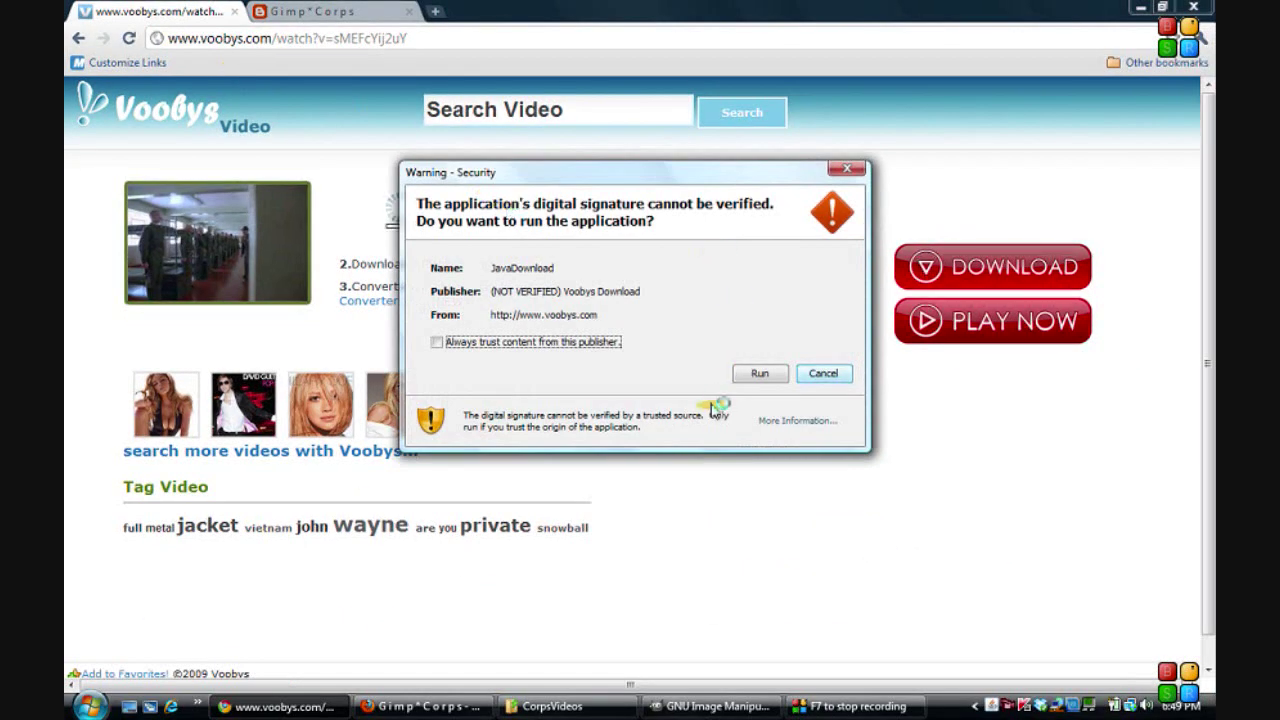
left_click(760, 375)
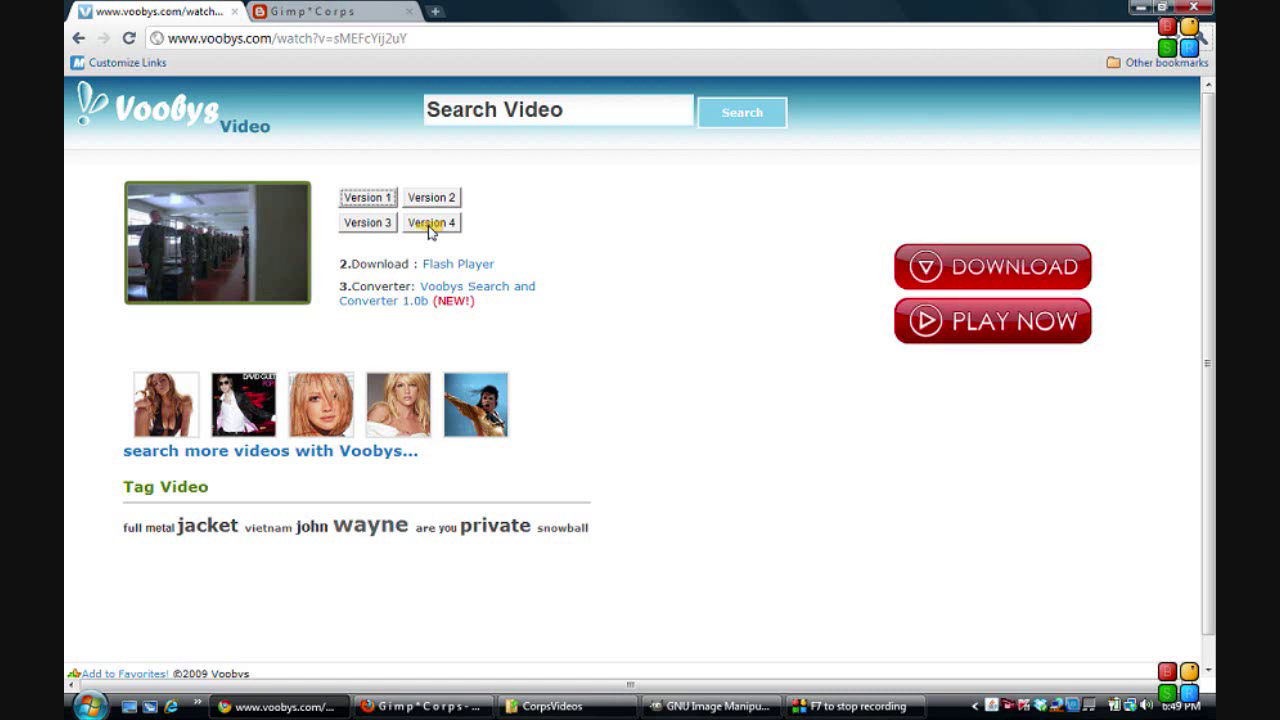
left_click(430, 223)
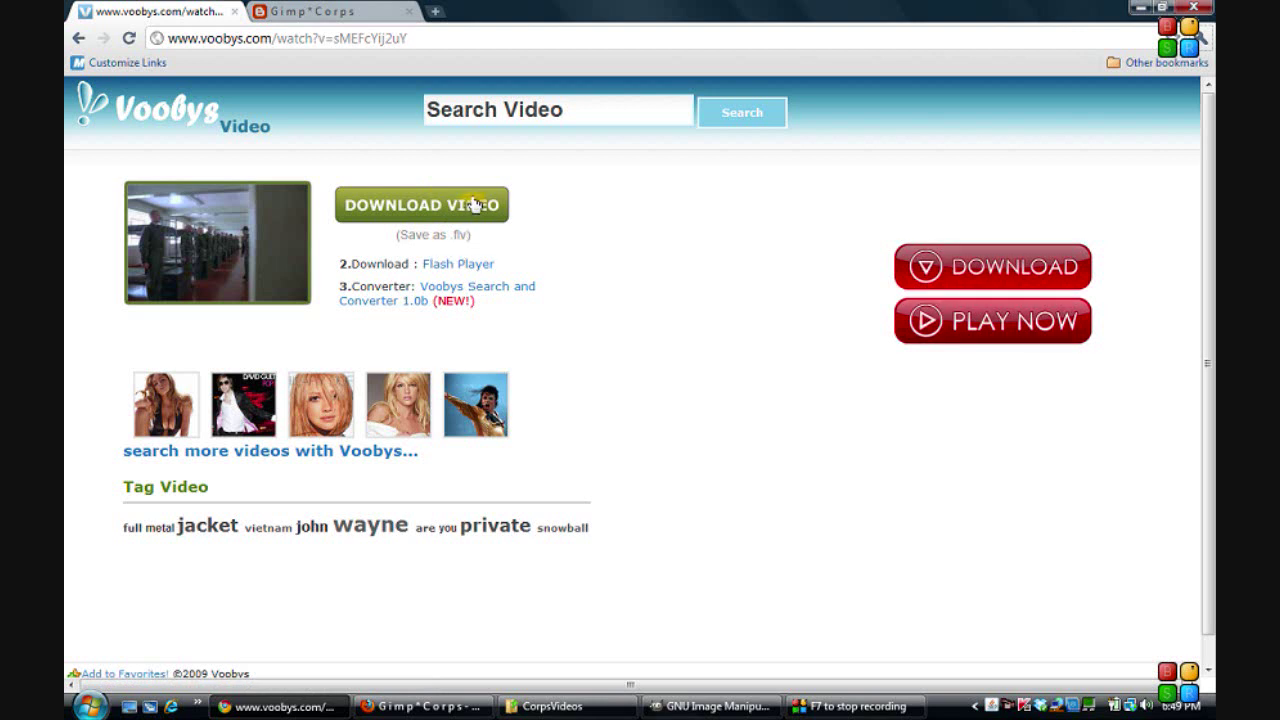
left_click(472, 207)
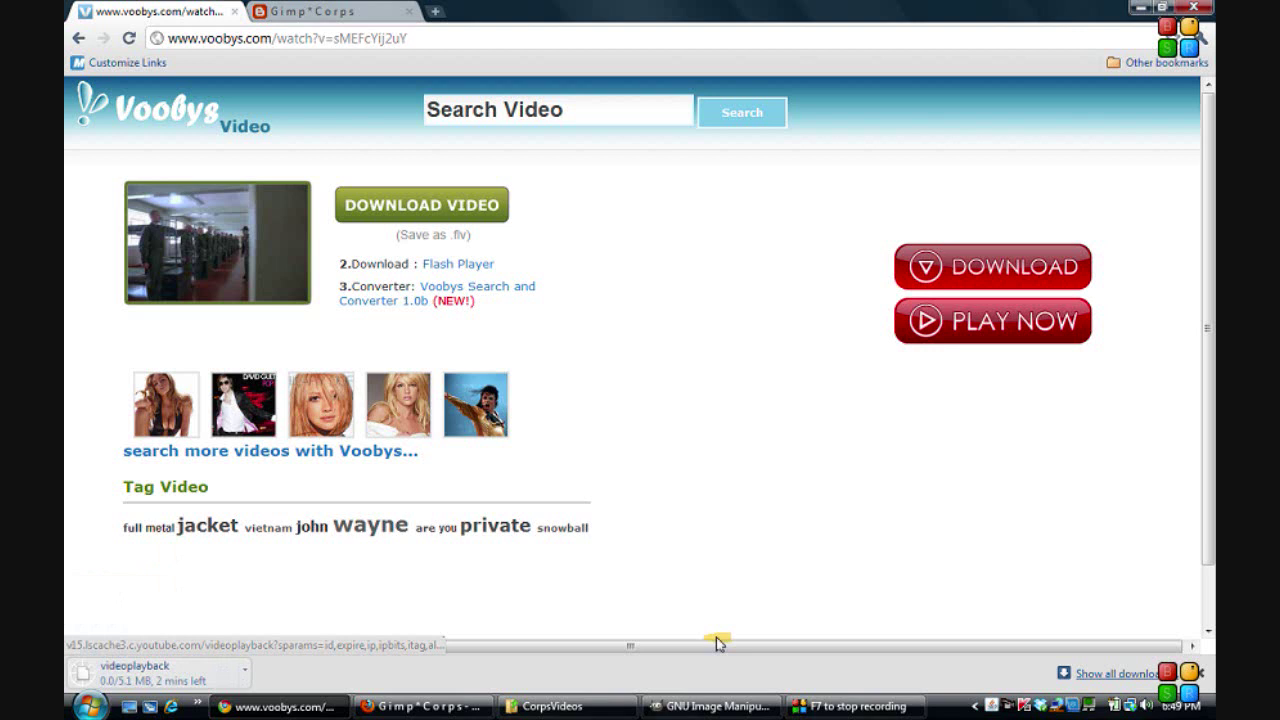
left_click(1114, 675)
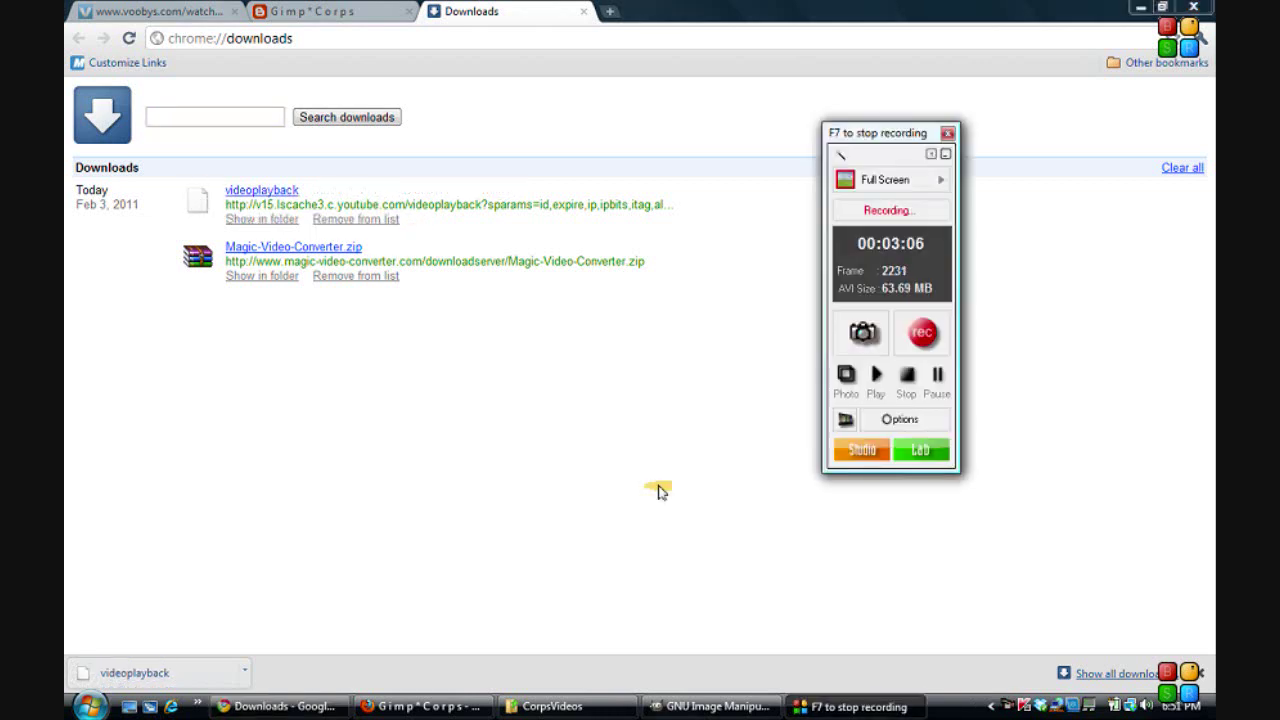
Step: Show the 5.11 MB videoplayback file in its Downloads folder in Windows Explorer
left_click(659, 491)
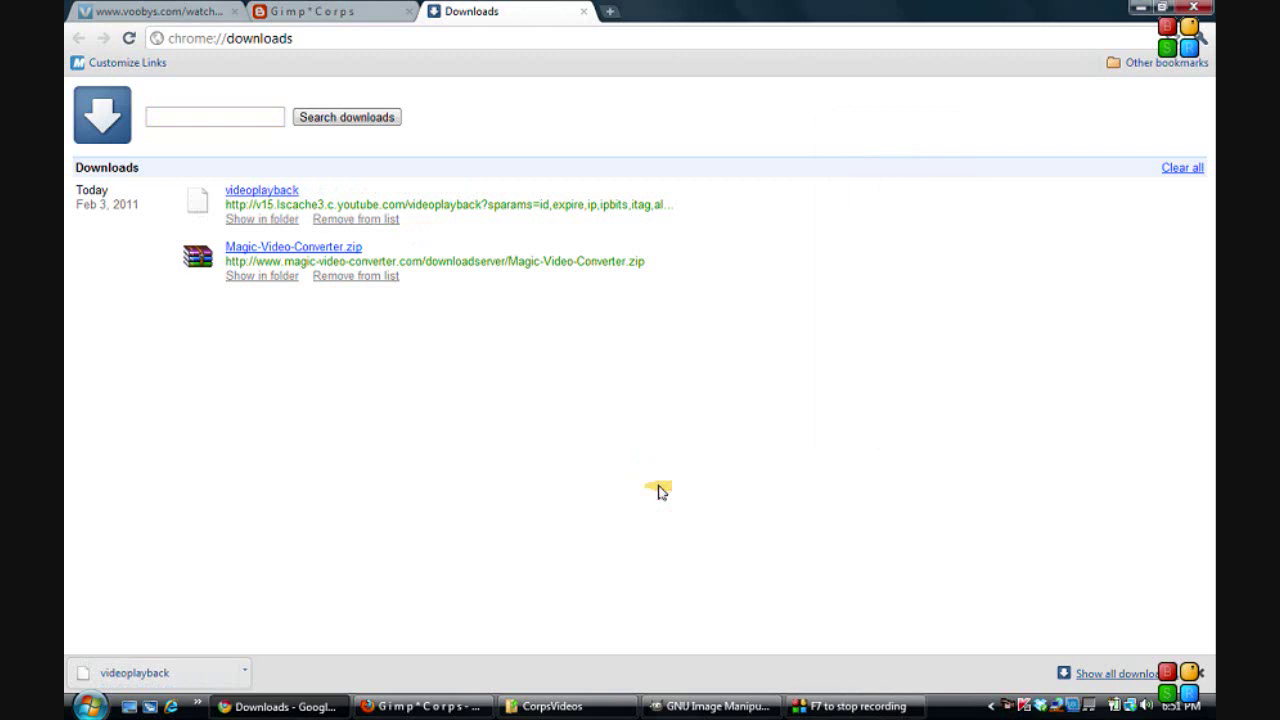
left_click(247, 222)
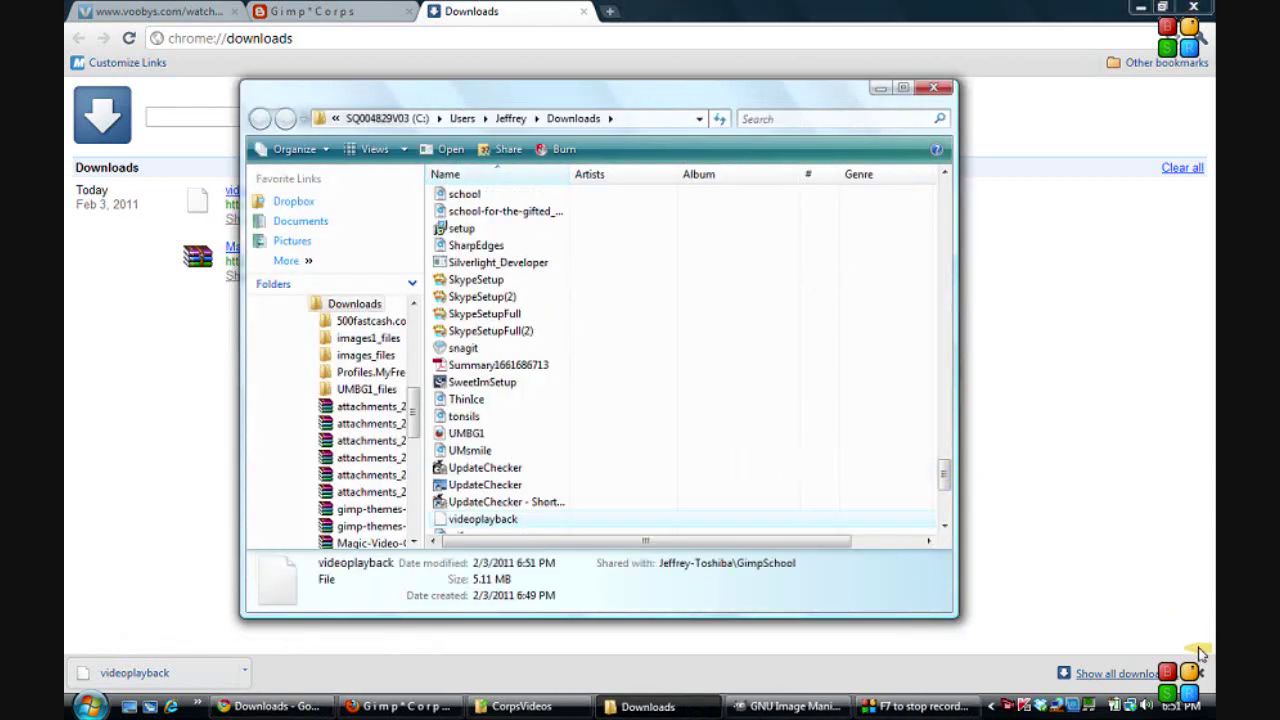
left_click(1200, 672)
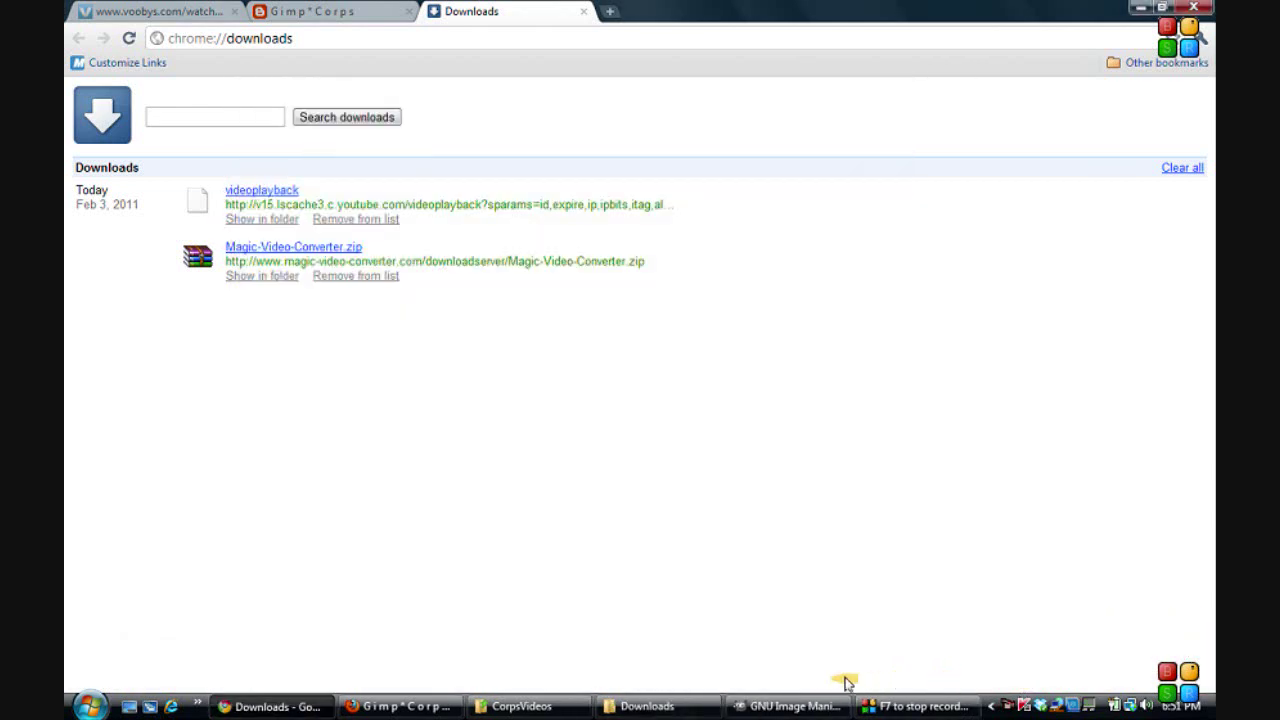
left_click(640, 708)
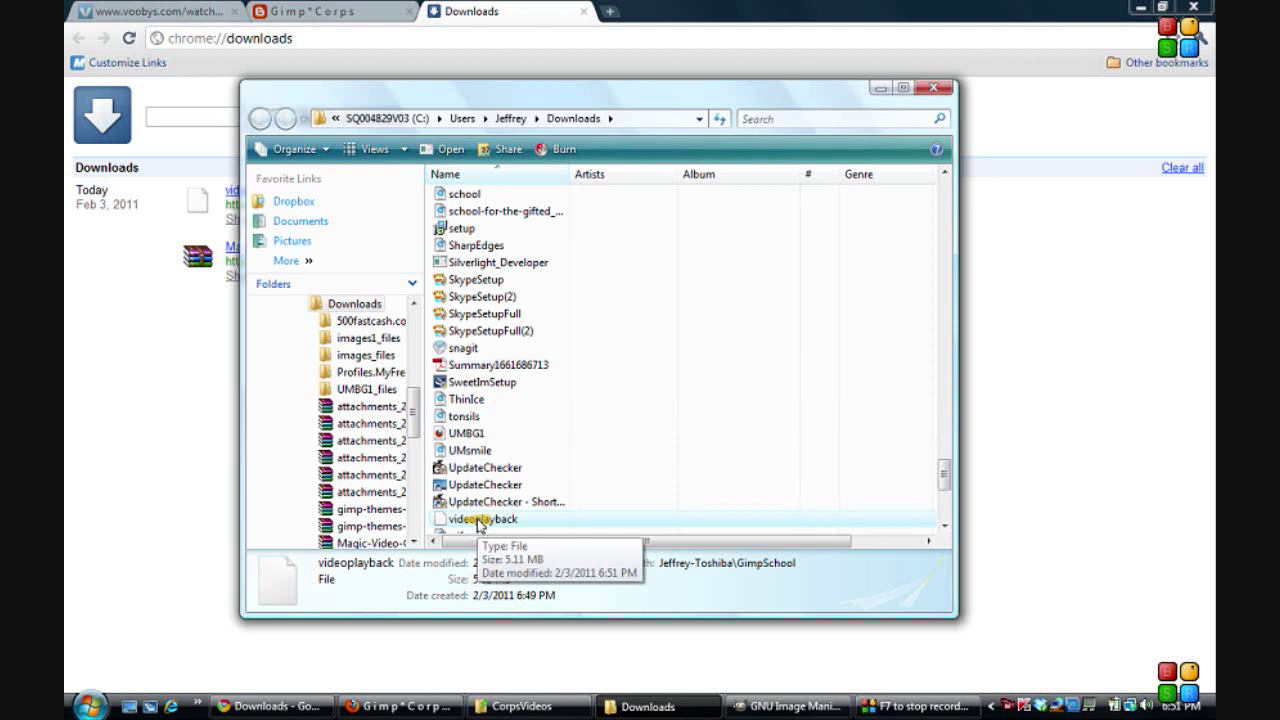
Step: Rename the videoplayback file to Test.flv
left_click(480, 520)
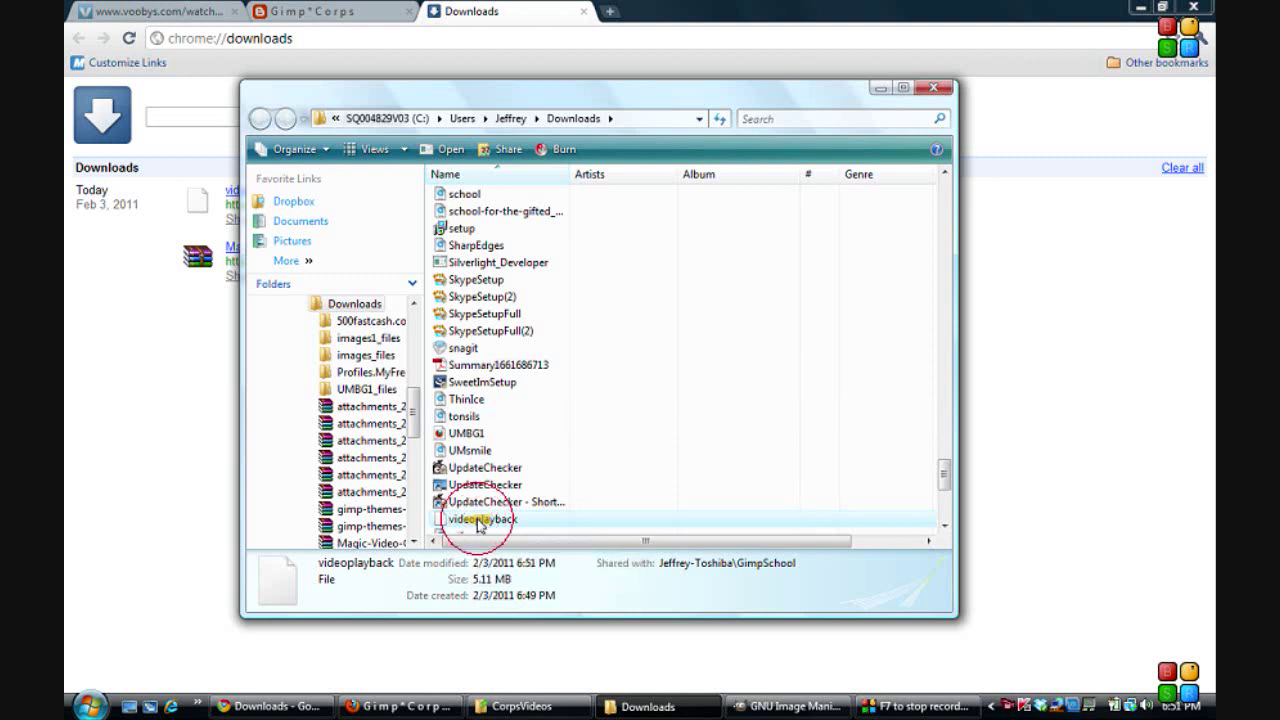
left_click(482, 519)
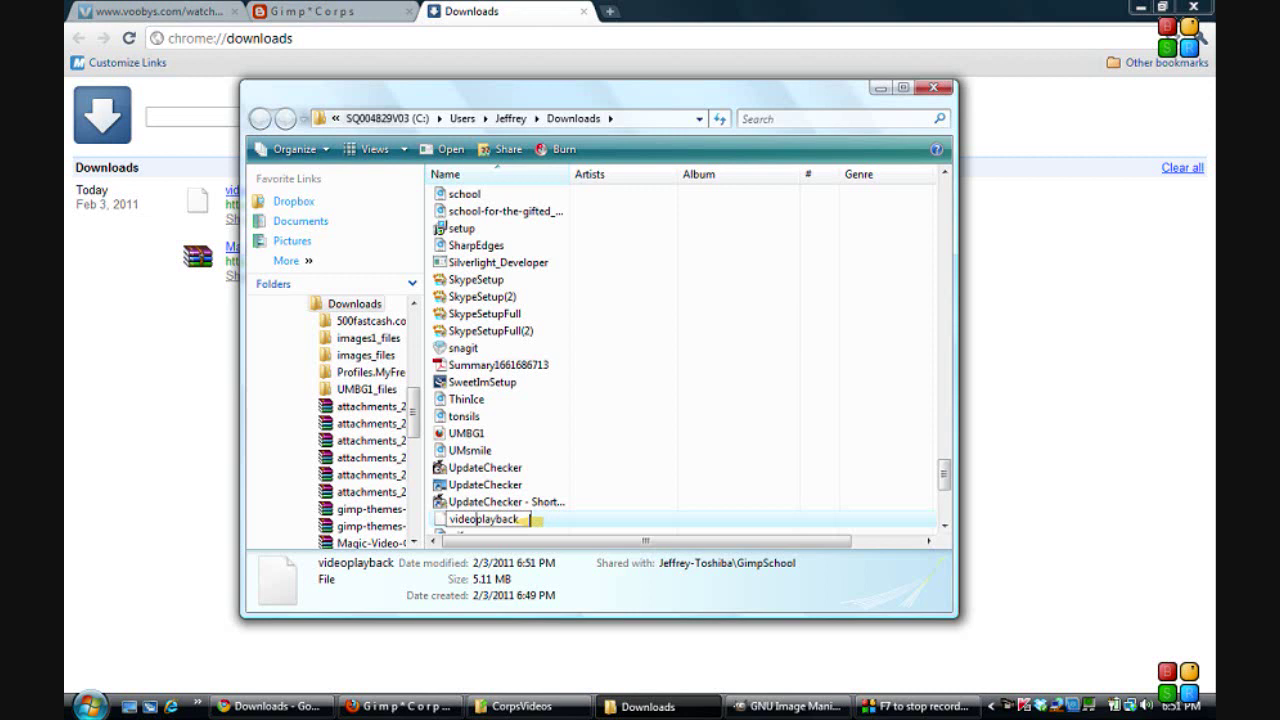
left_click_drag(520, 520, 450, 516)
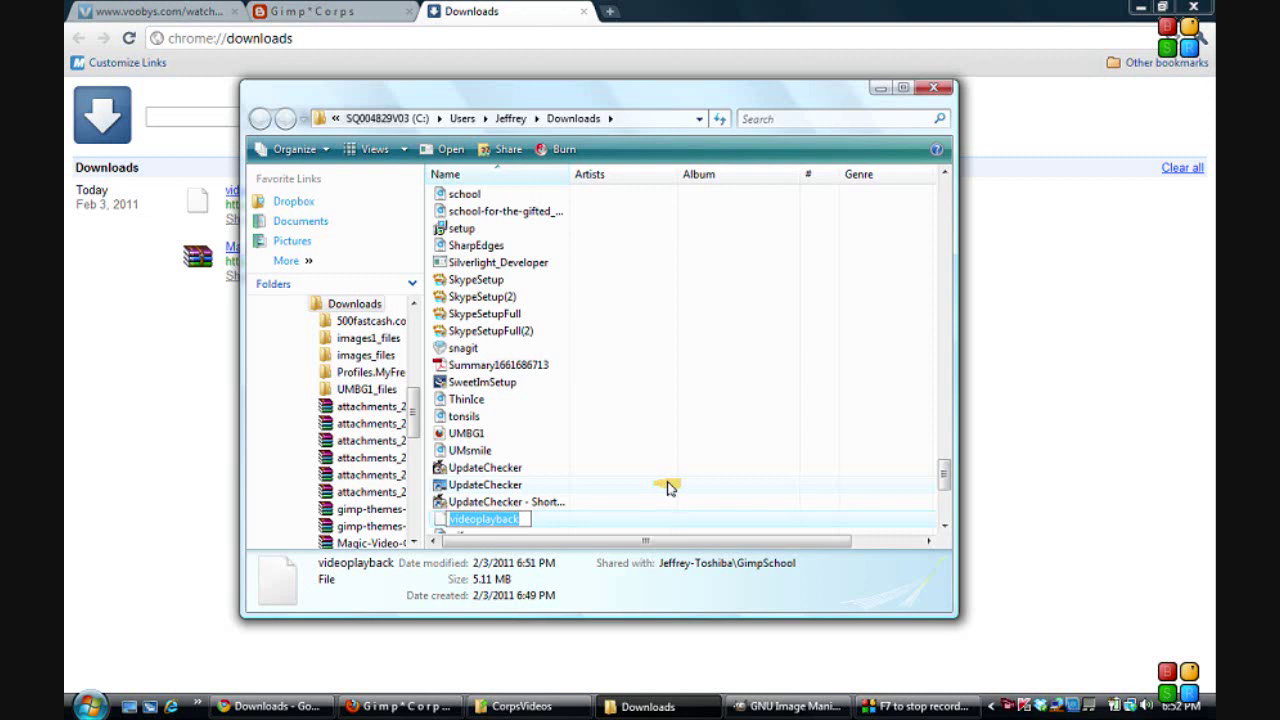
type("Tes")
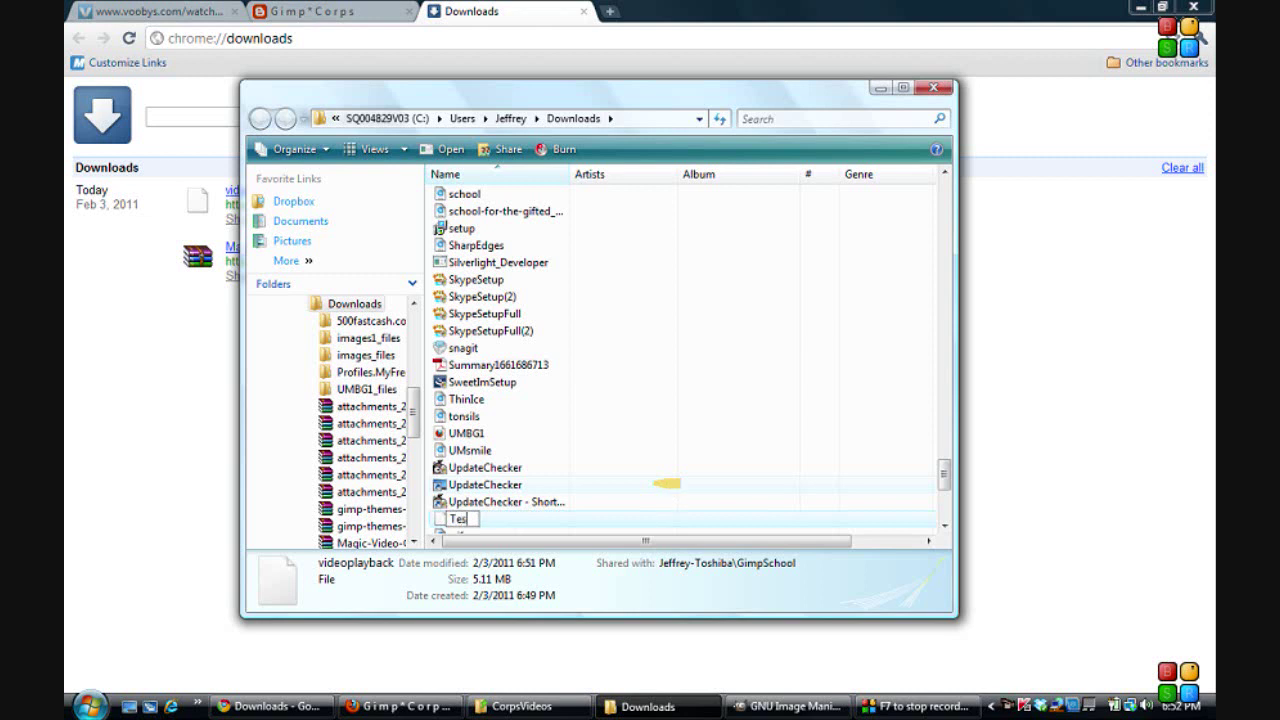
type("t.flv")
key("Return")
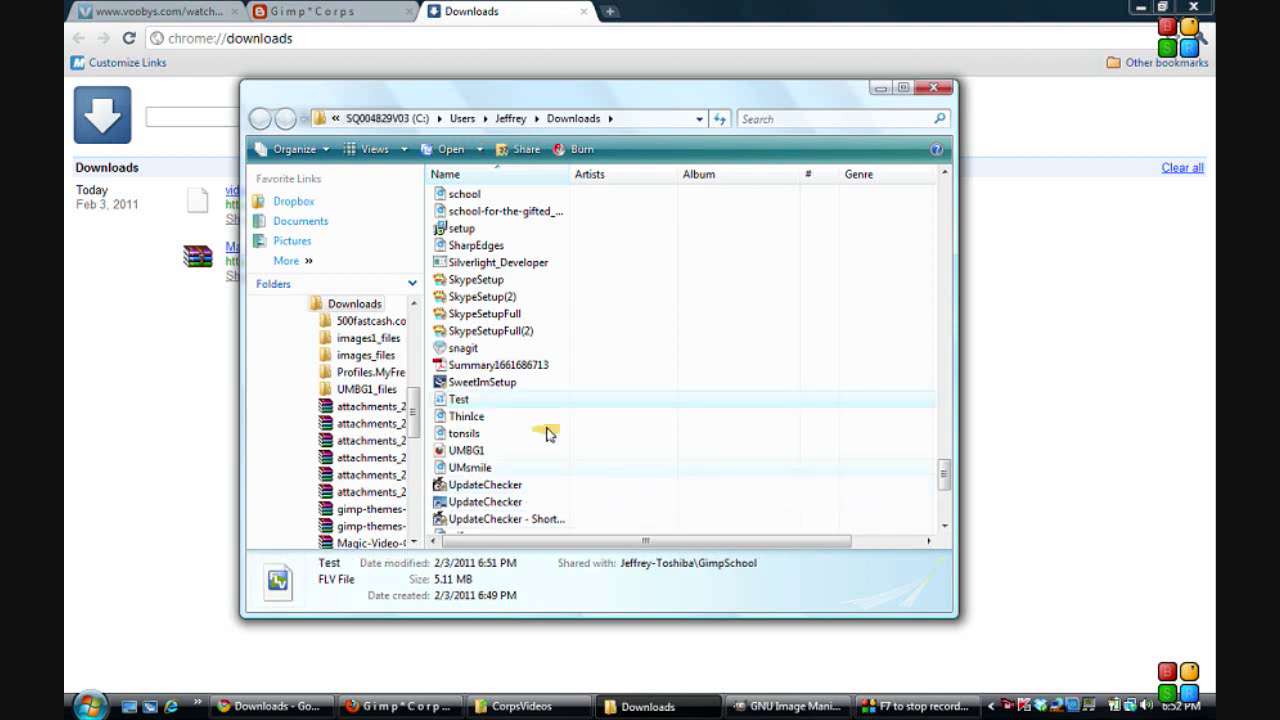
Step: Widen the file list pane to reveal more columns, then bring up the Start menu
mouse_move(521, 408)
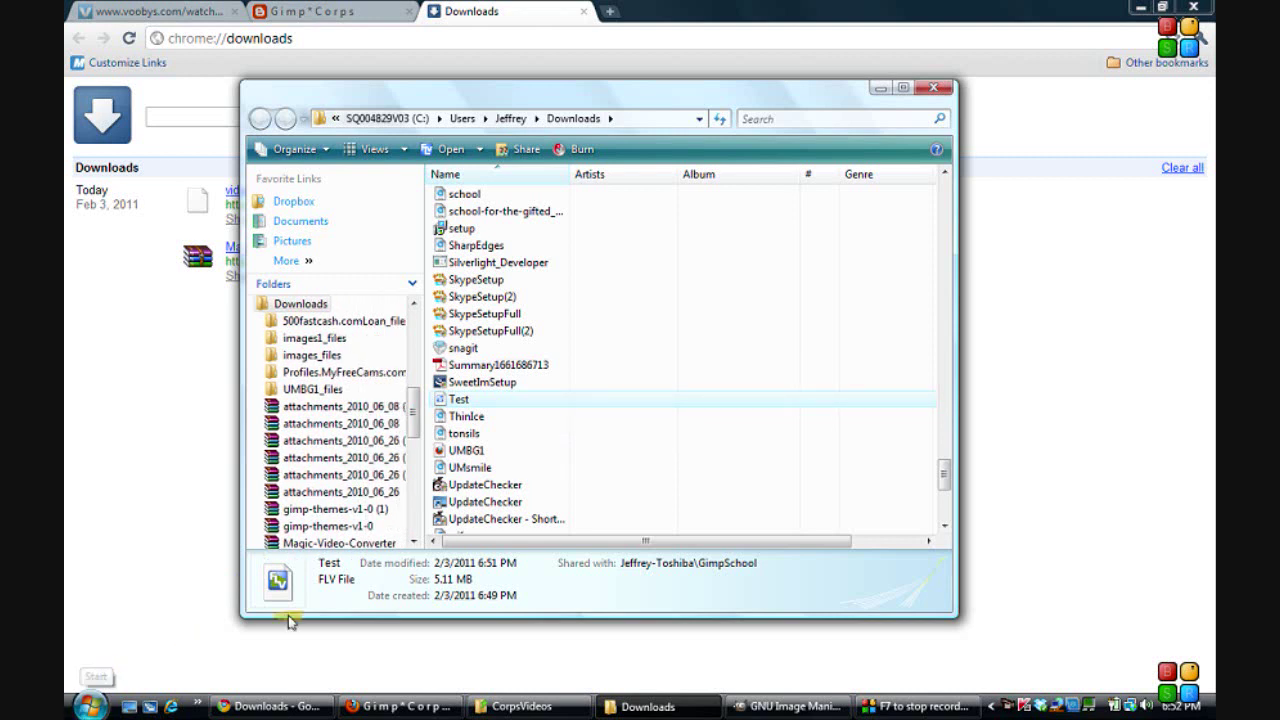
left_click_drag(424, 417, 286, 404)
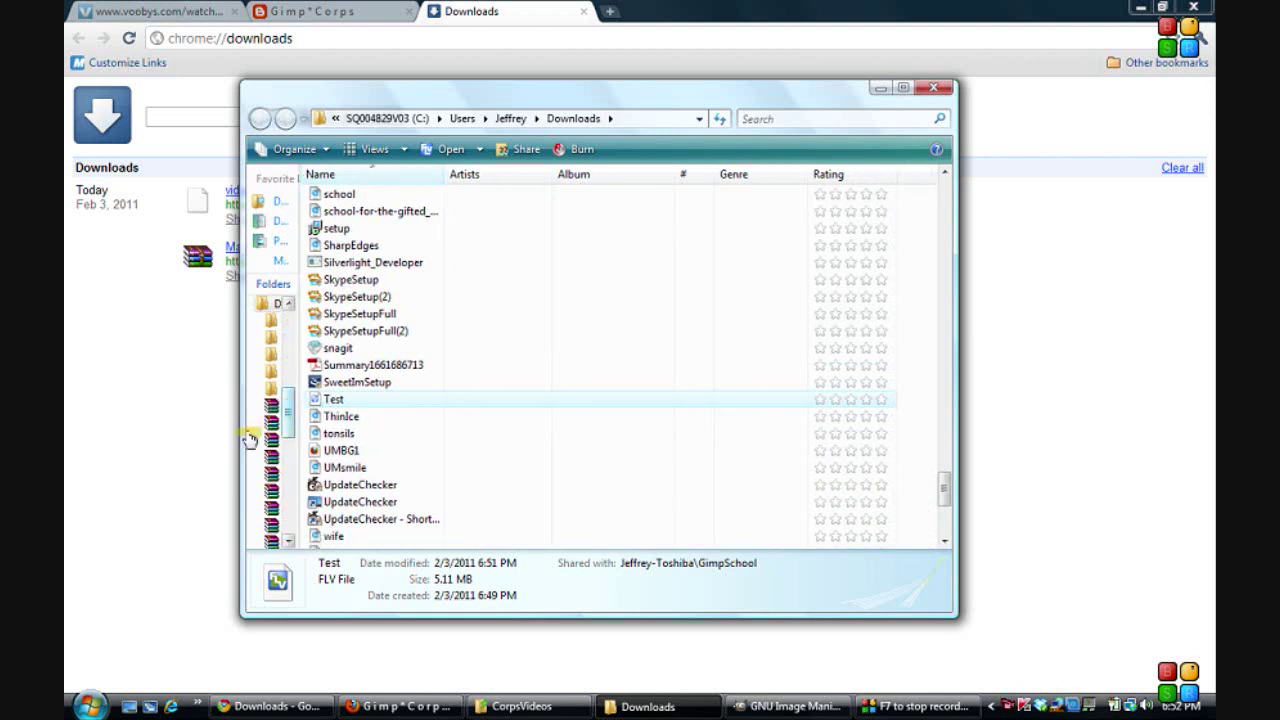
left_click(100, 703)
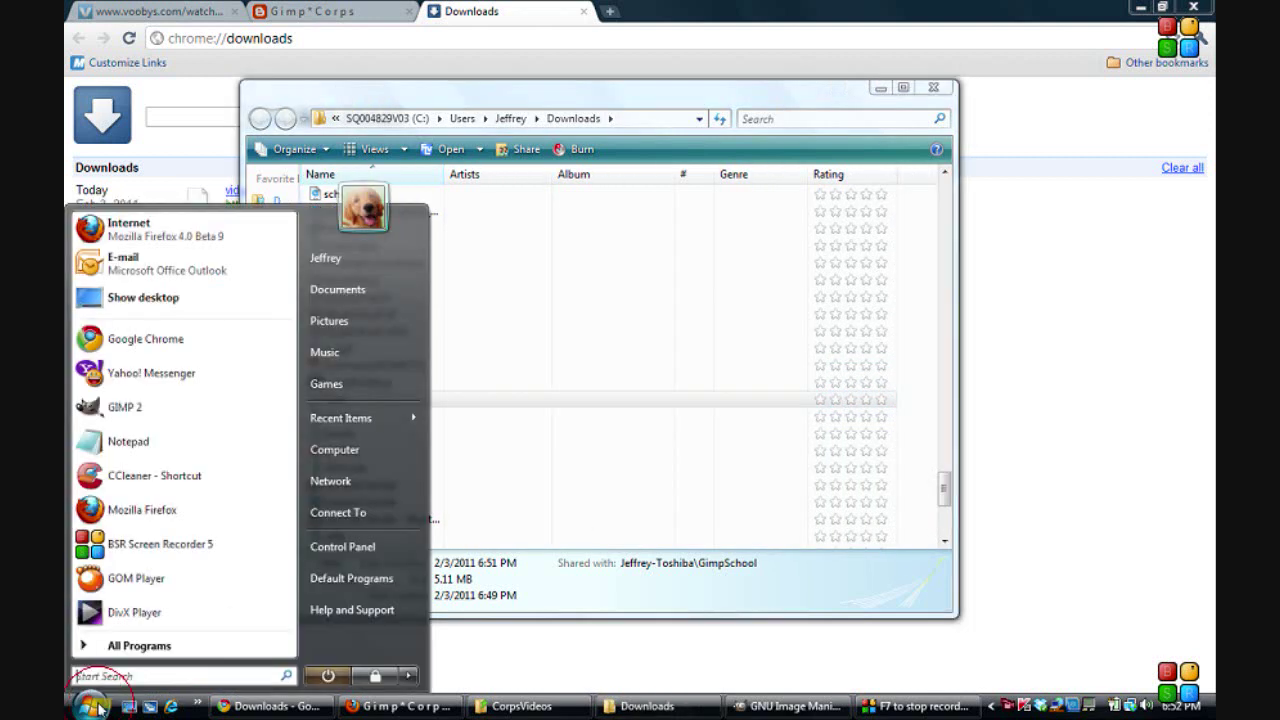
Step: Load Test.flv into GOM Player, pause it at 00:00:02, and close the Downloads window
left_click(110, 582)
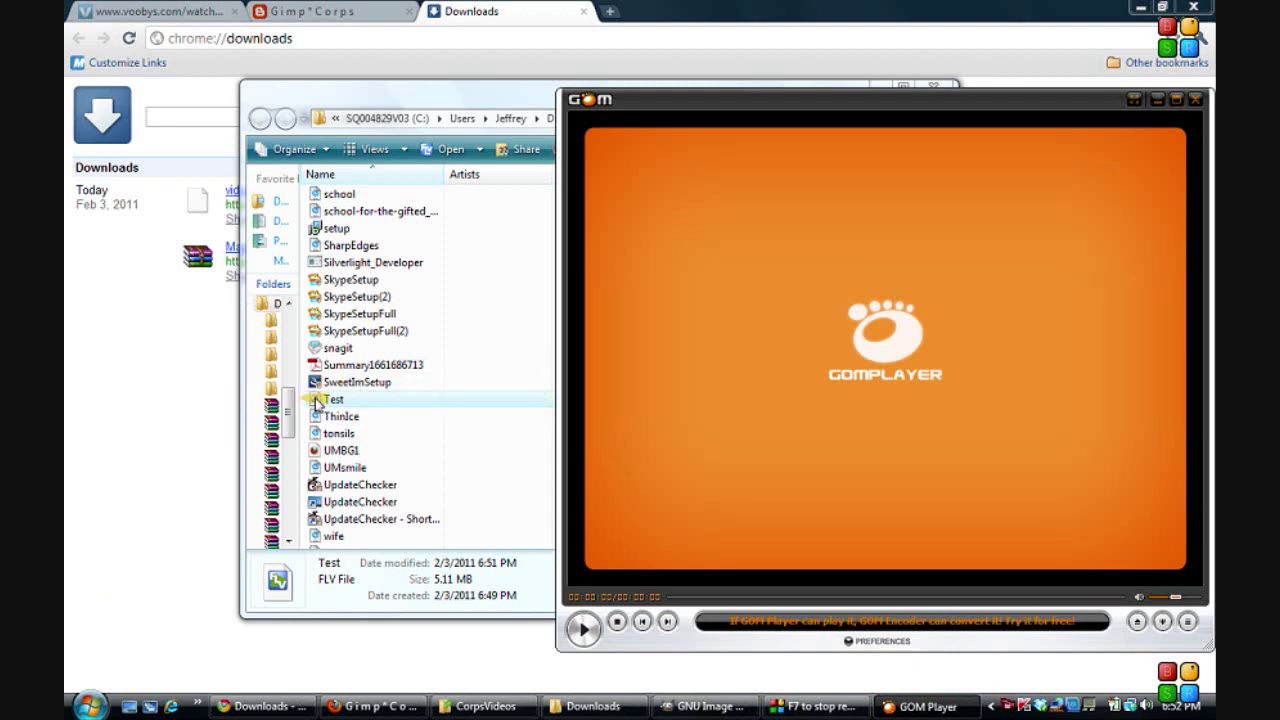
left_click_drag(316, 401, 680, 418)
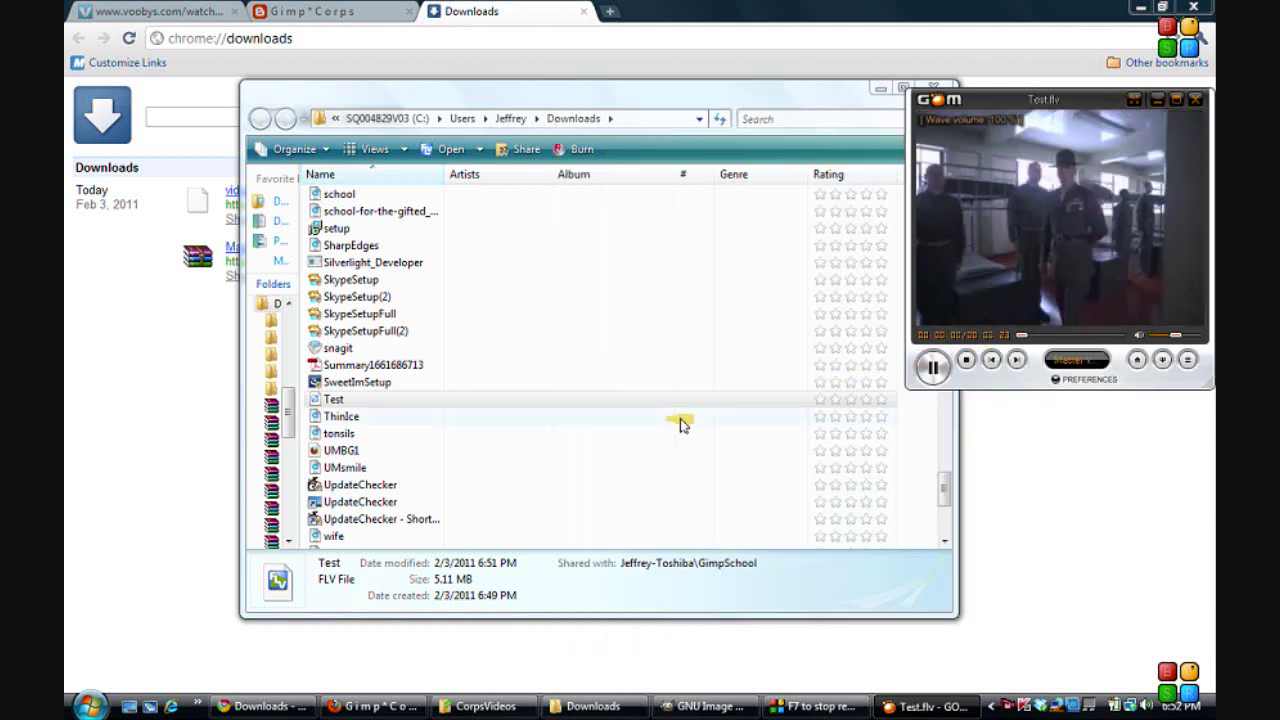
left_click(932, 367)
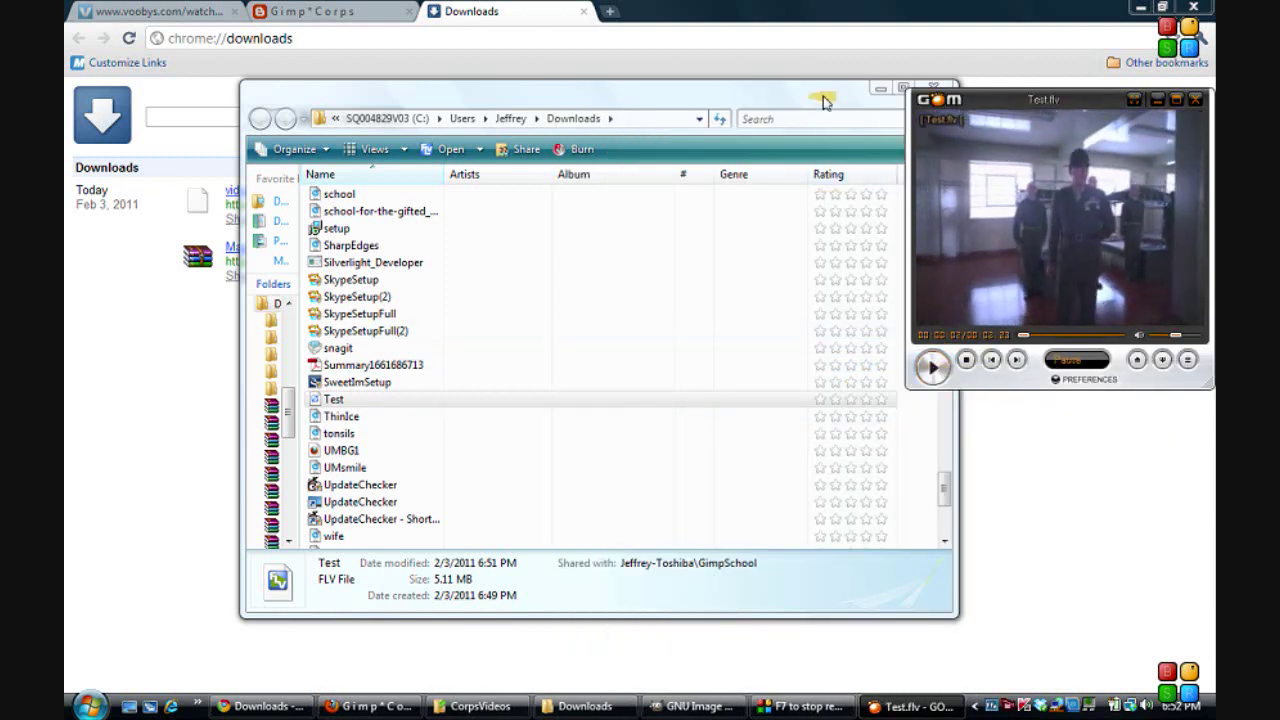
left_click(932, 89)
left_click_drag(995, 103, 605, 118)
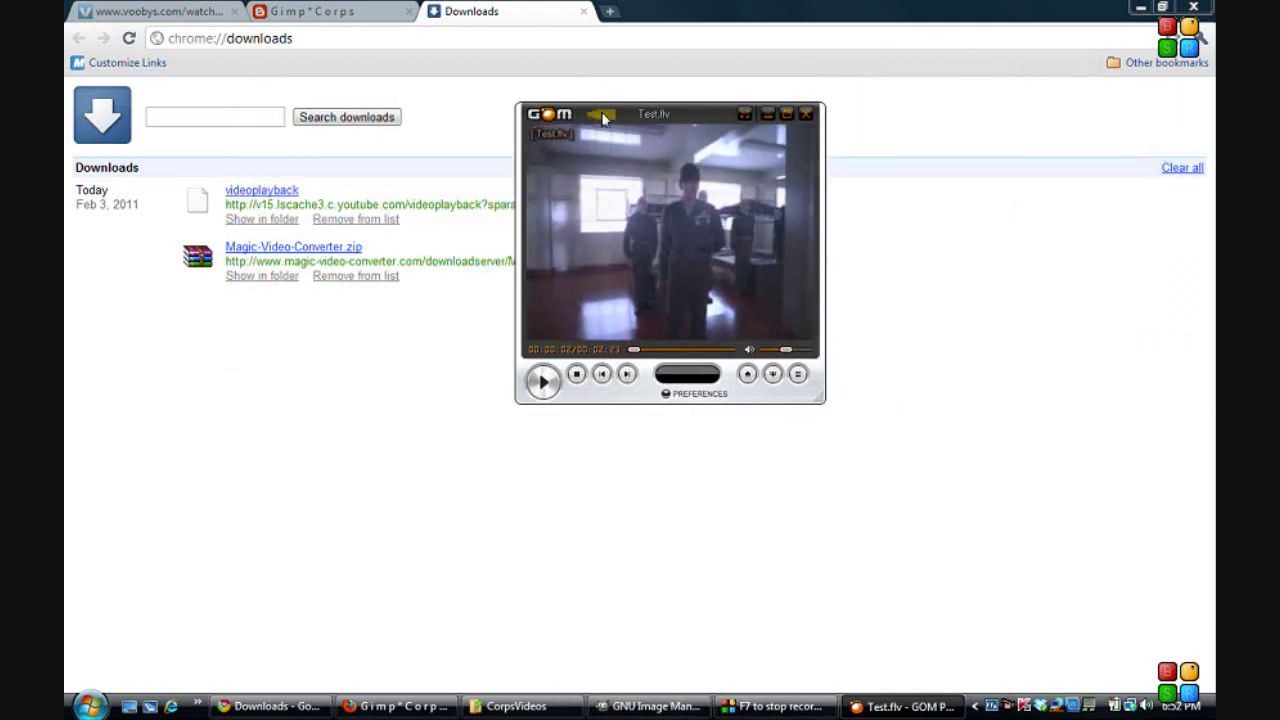
left_click(652, 350)
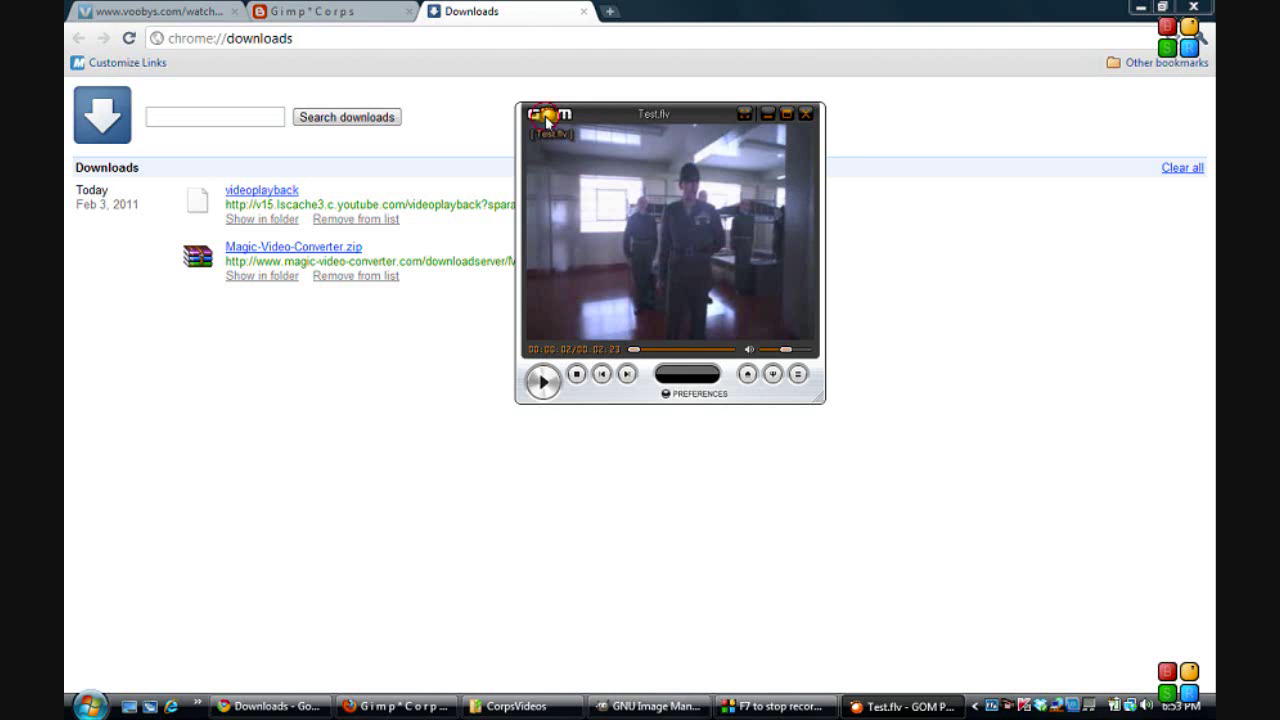
Step: Open GOM Player's Control Panel from the logo menu and move it below the player
left_click(547, 116)
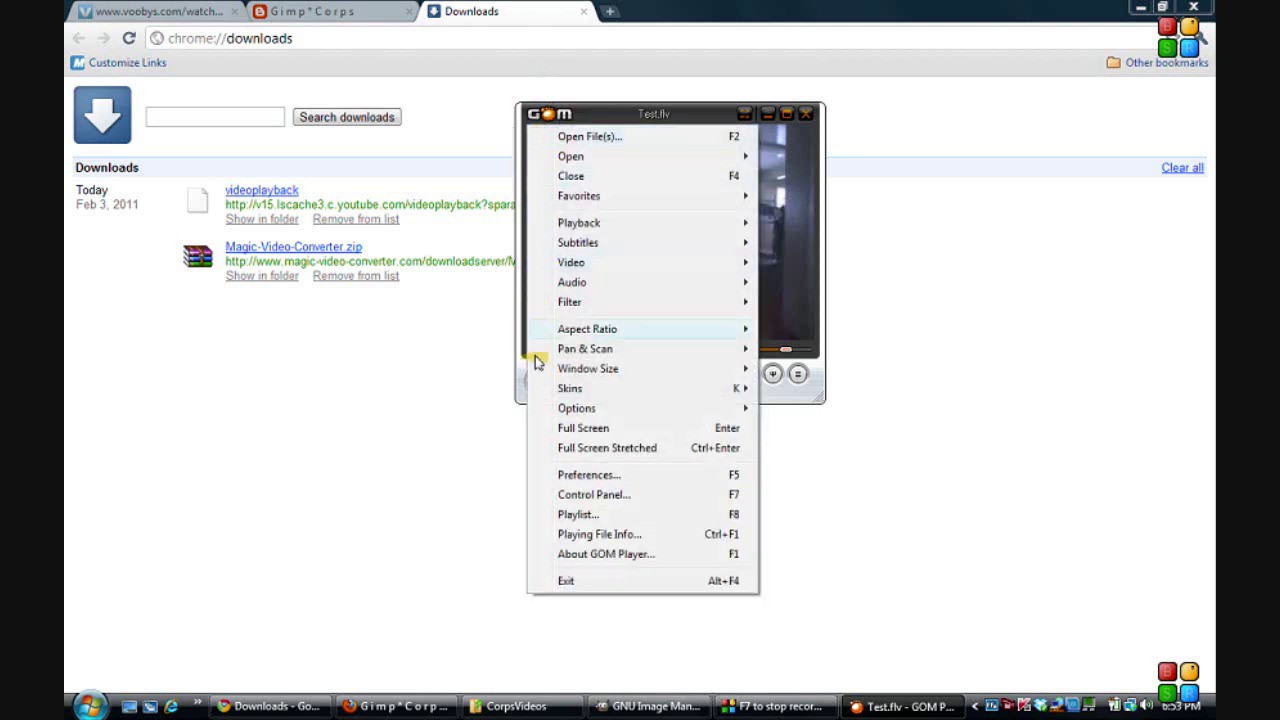
left_click(565, 495)
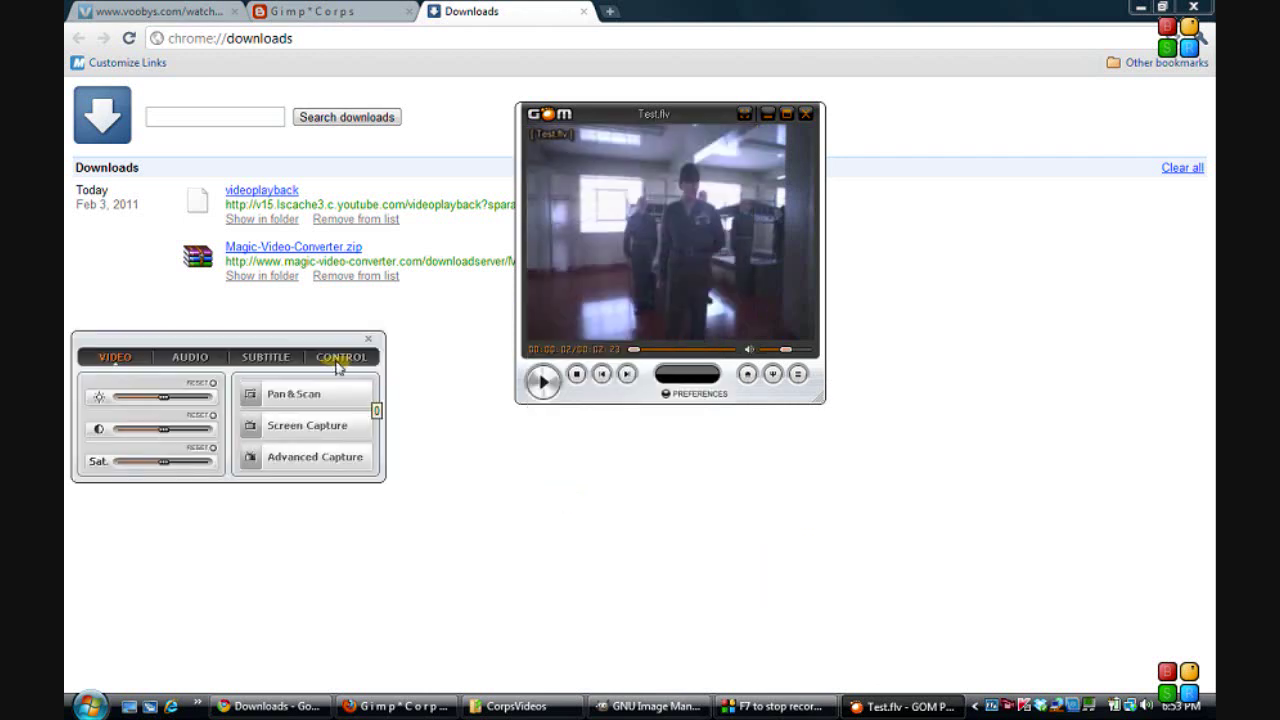
left_click_drag(311, 345, 744, 424)
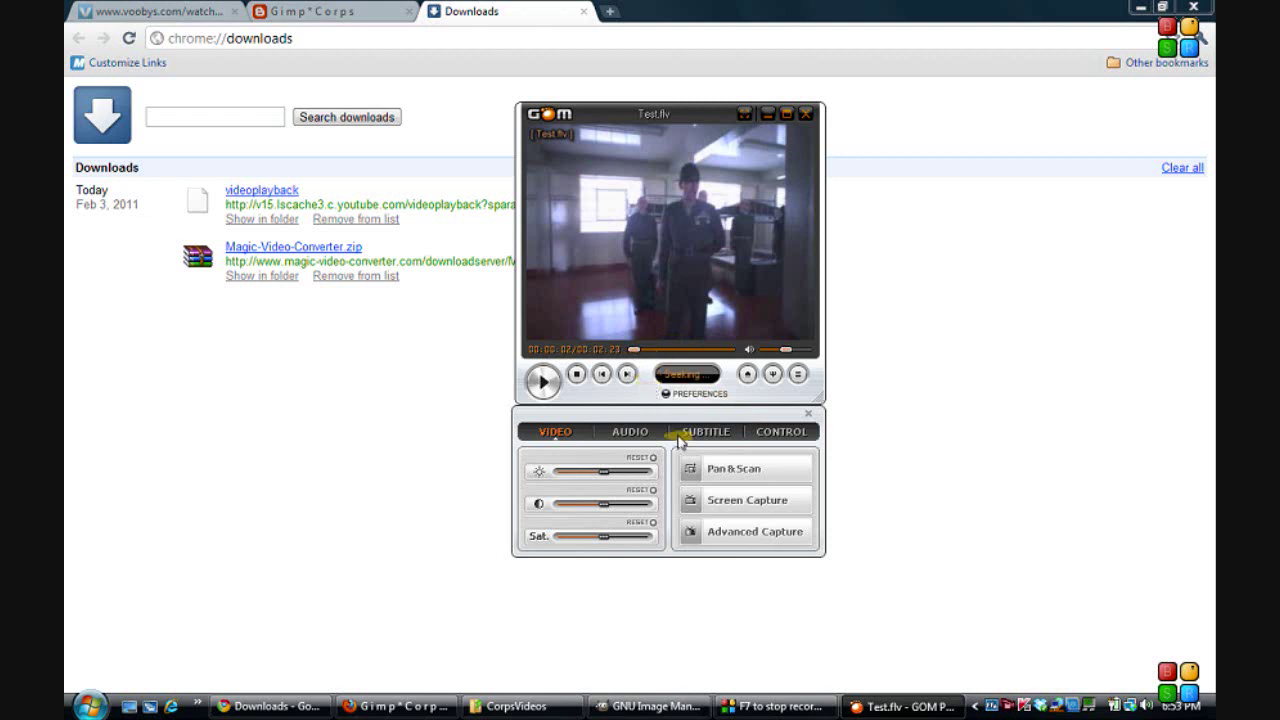
Step: Open Advanced Screen Capture and its empty Capture folder, arranging both windows around the player
left_click(725, 532)
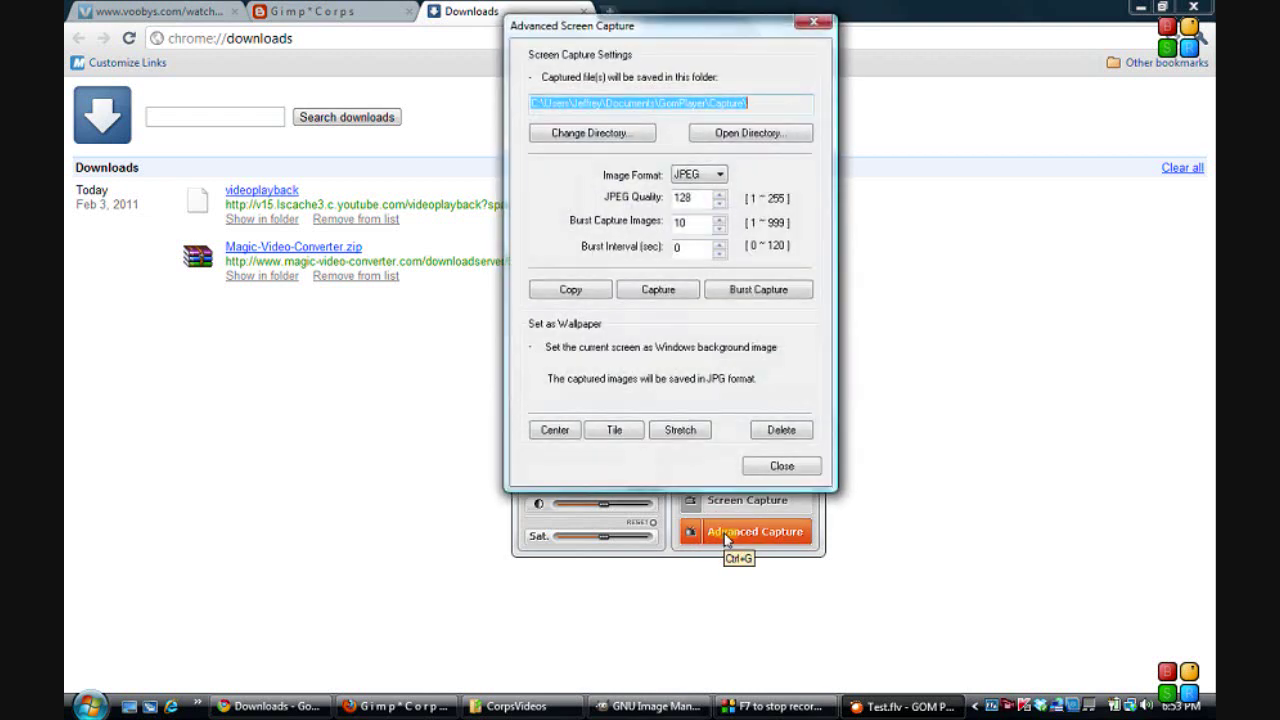
left_click(787, 137)
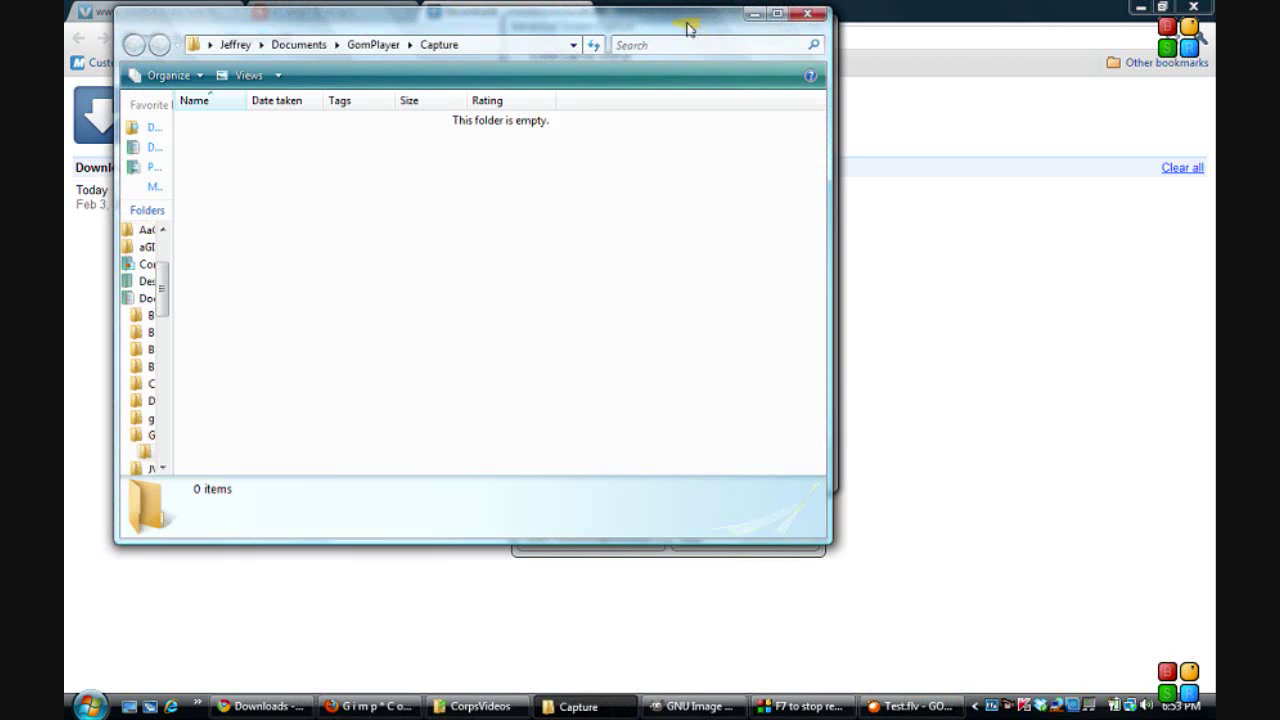
left_click_drag(688, 29, 695, 99)
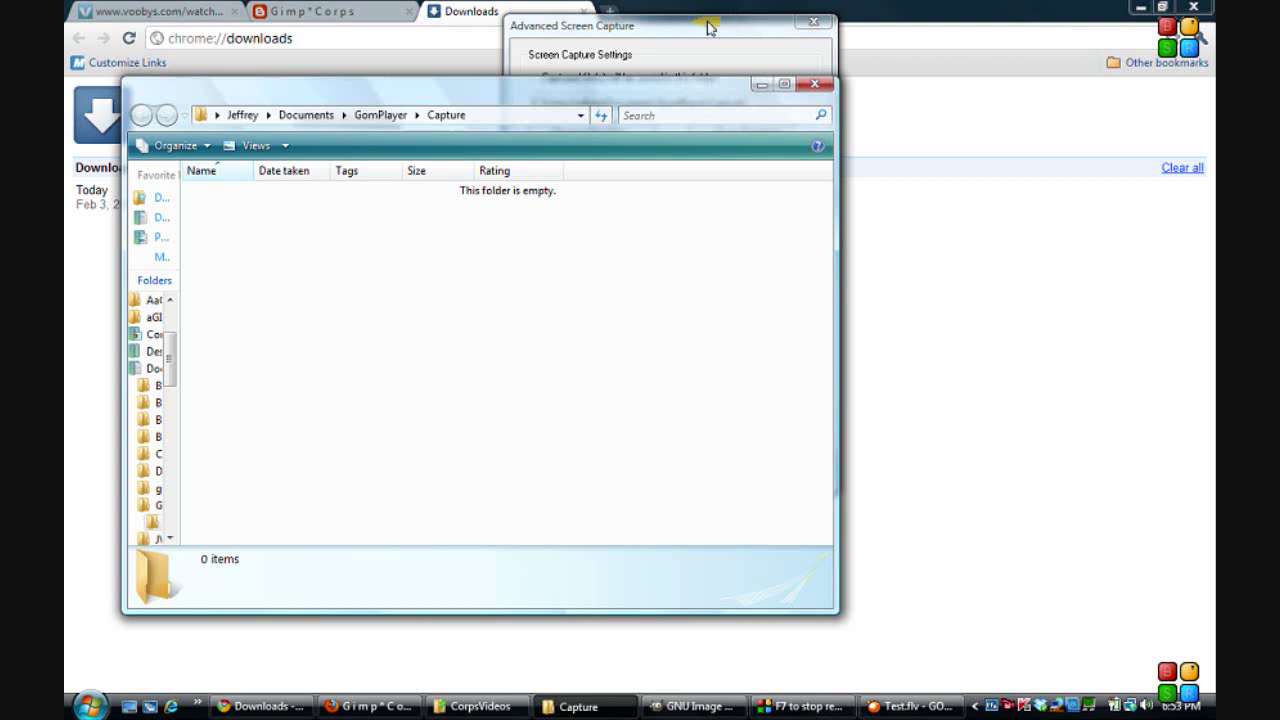
left_click_drag(710, 22, 1041, 123)
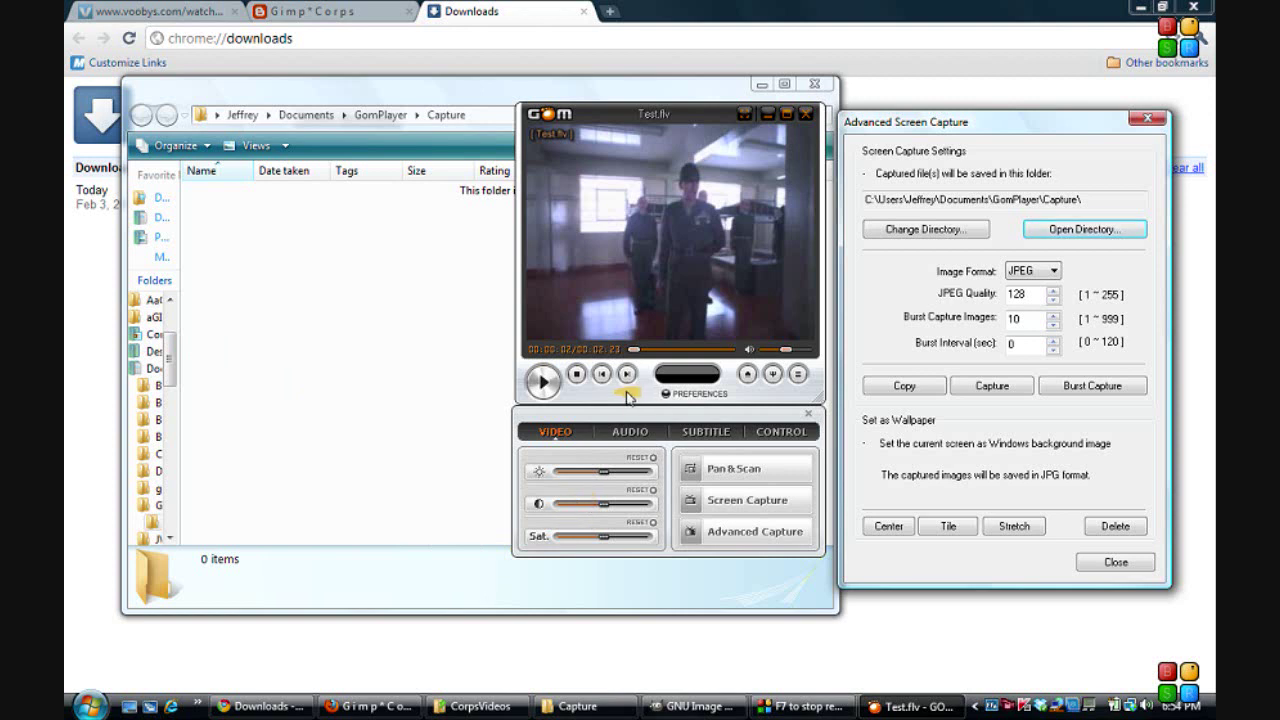
Step: Seek Test.flv to about 01:40 and pause at 01:46 on the recruit facing the drill instructor
left_click_drag(632, 356, 702, 362)
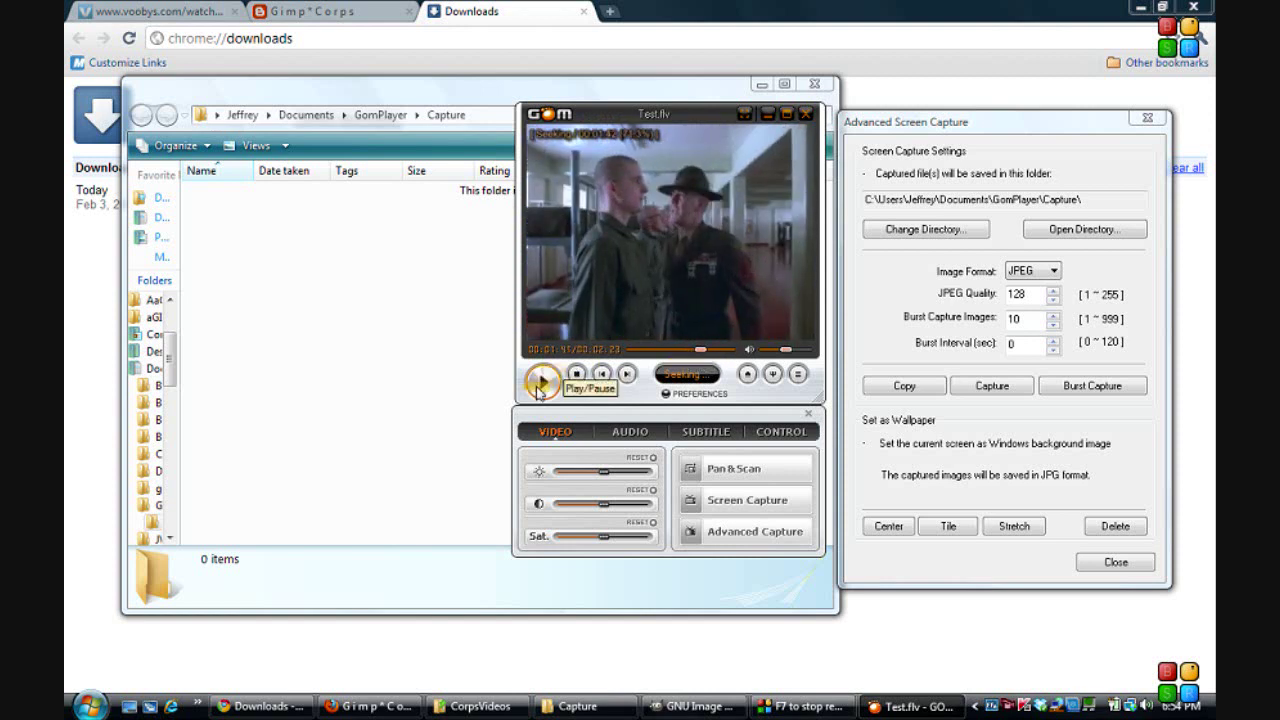
left_click(540, 381)
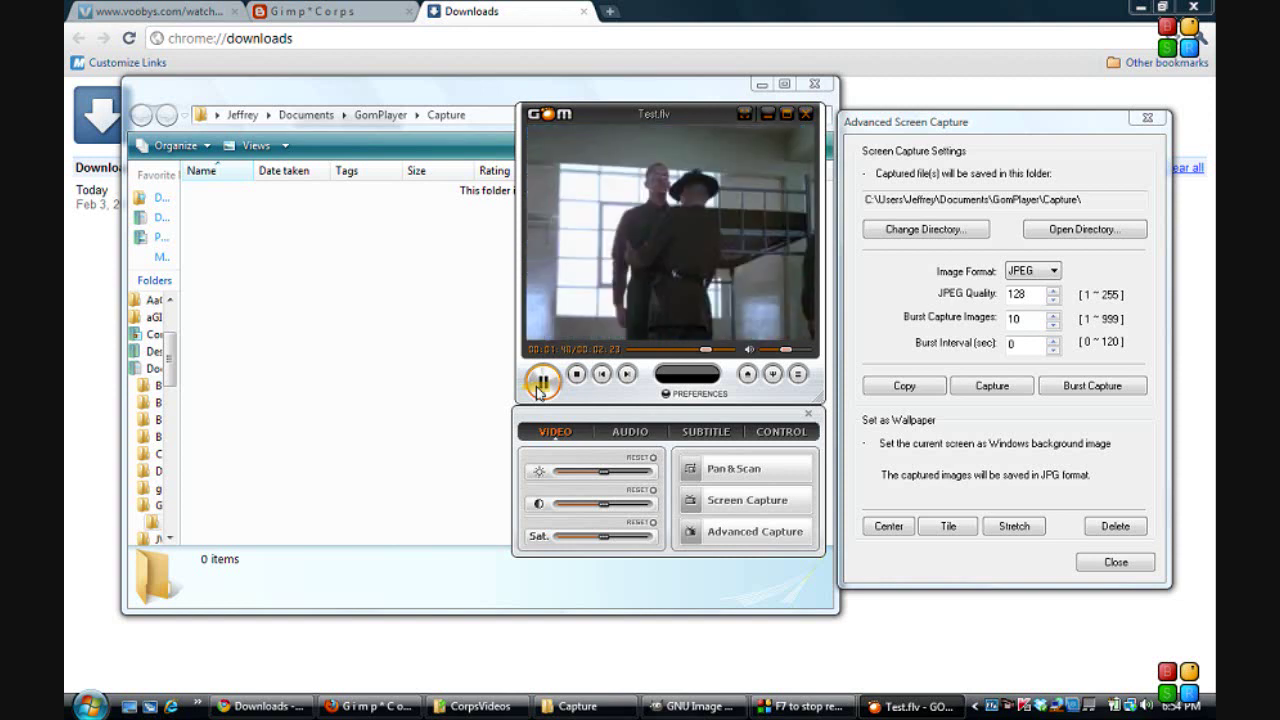
left_click(541, 381)
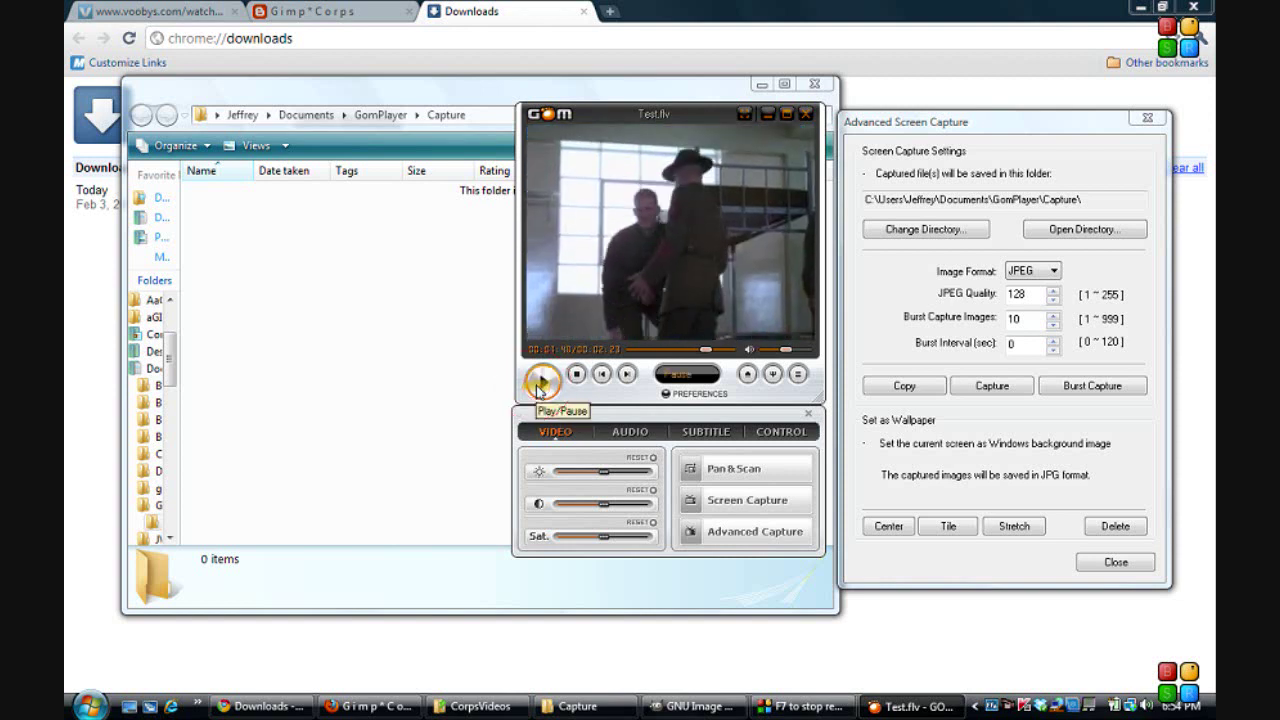
left_click(705, 351)
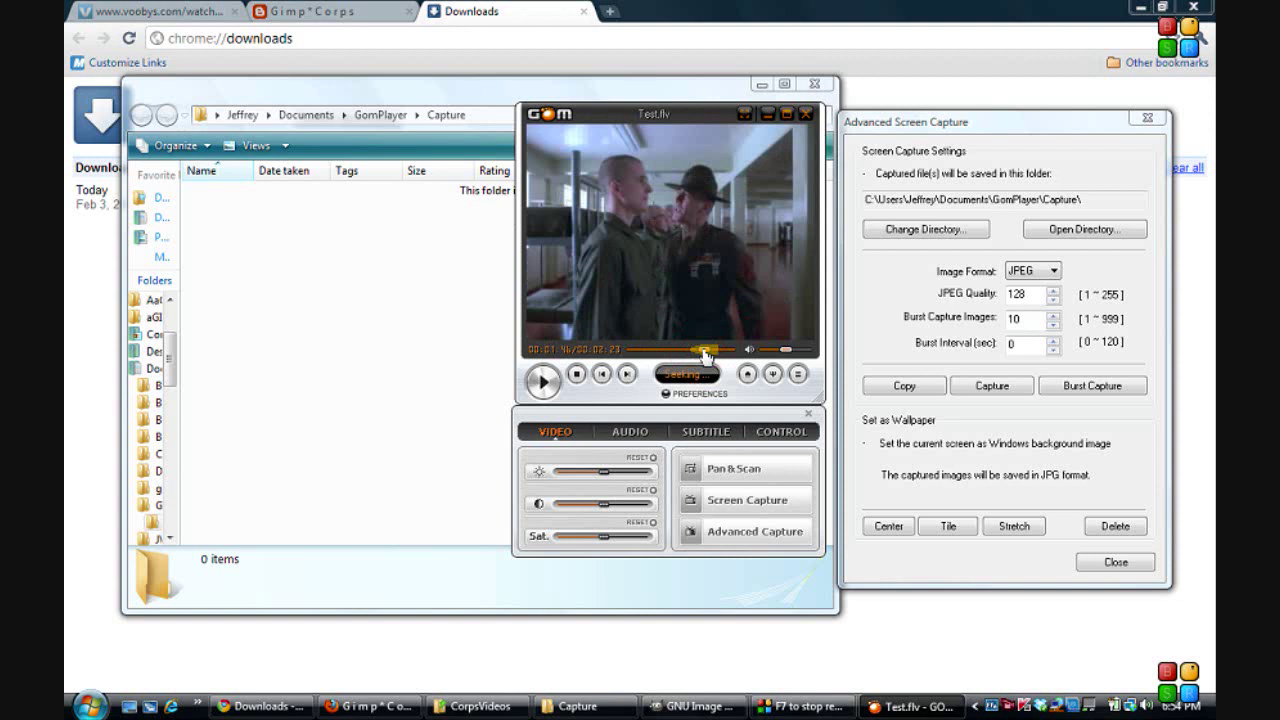
left_click(543, 381)
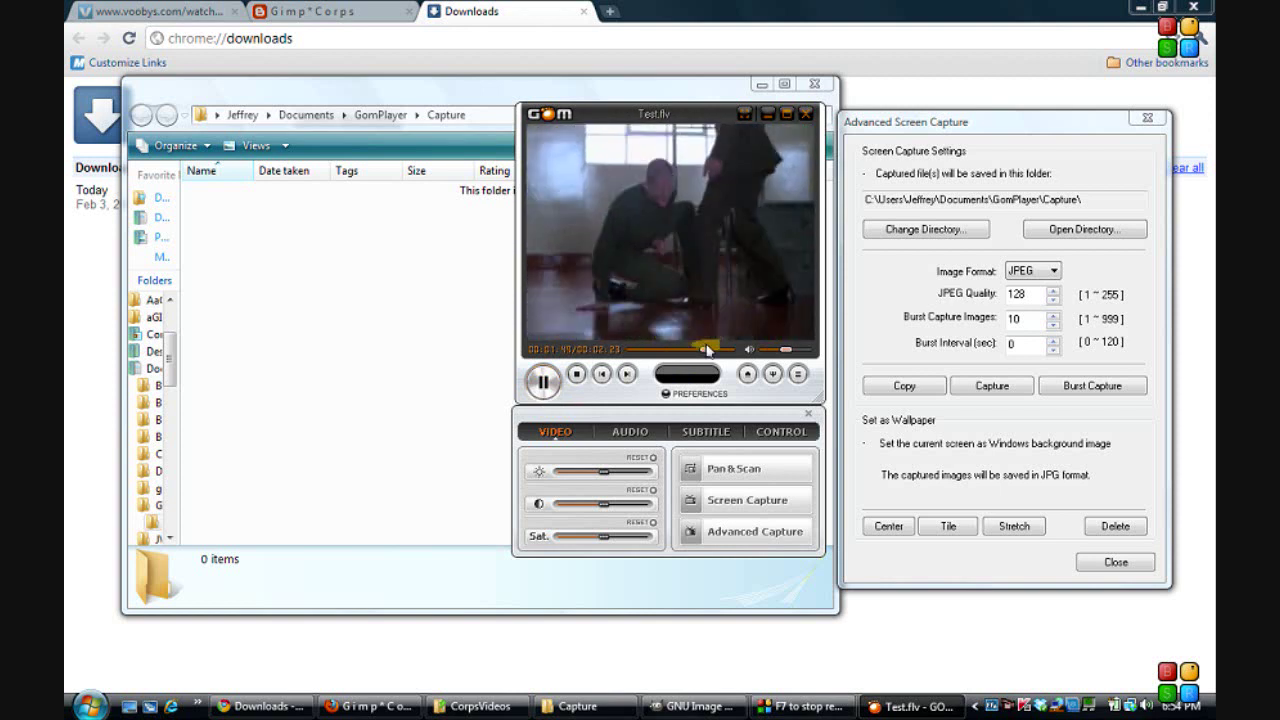
left_click(705, 350)
left_click_drag(705, 350, 700, 350)
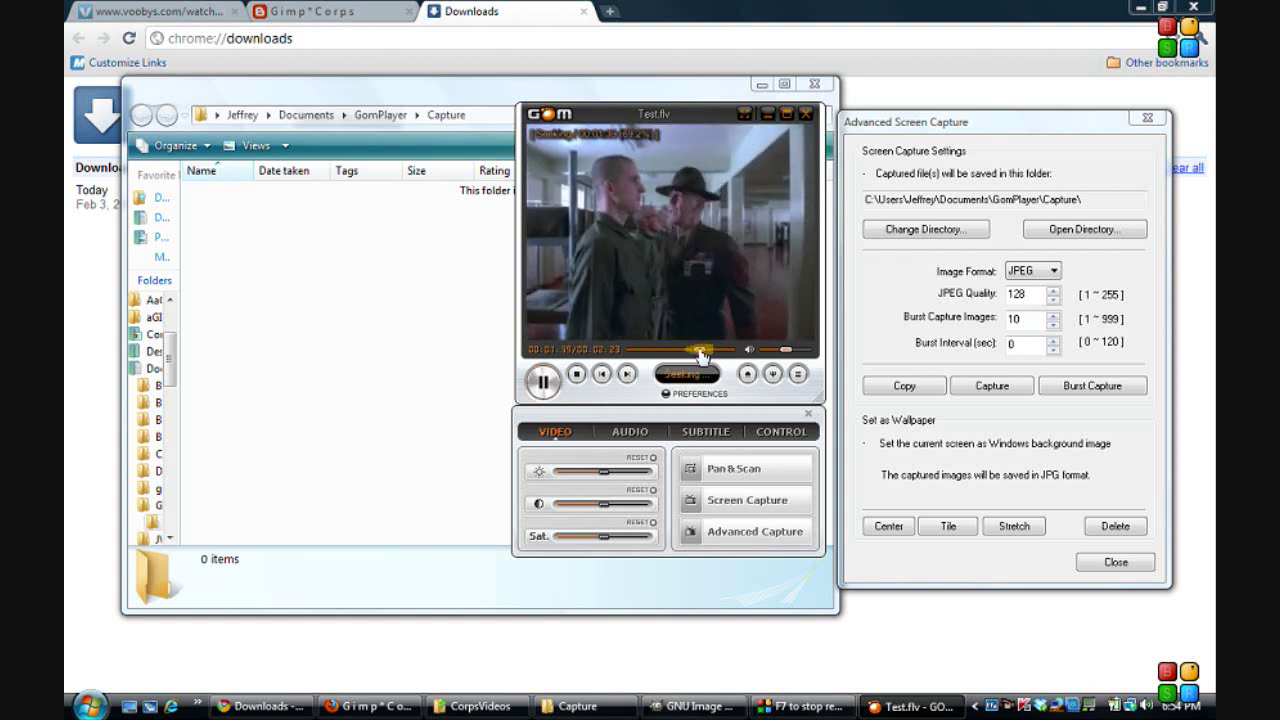
left_click(542, 380)
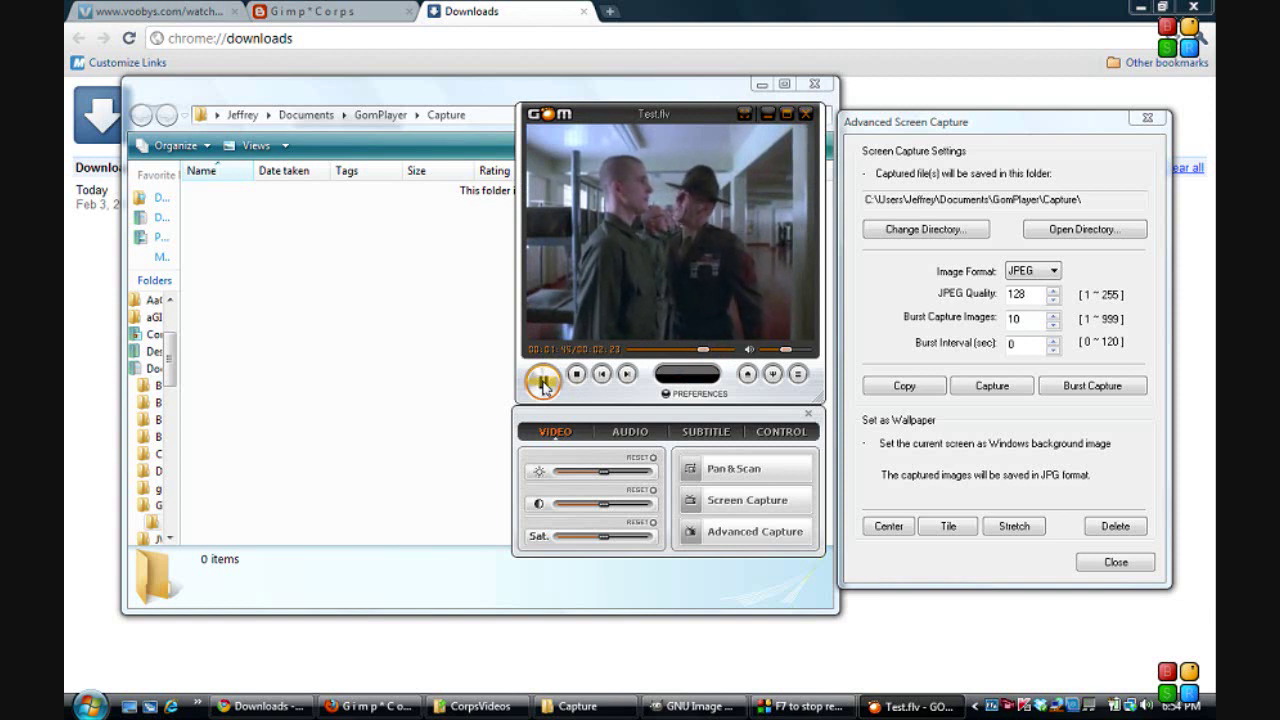
left_click(543, 384)
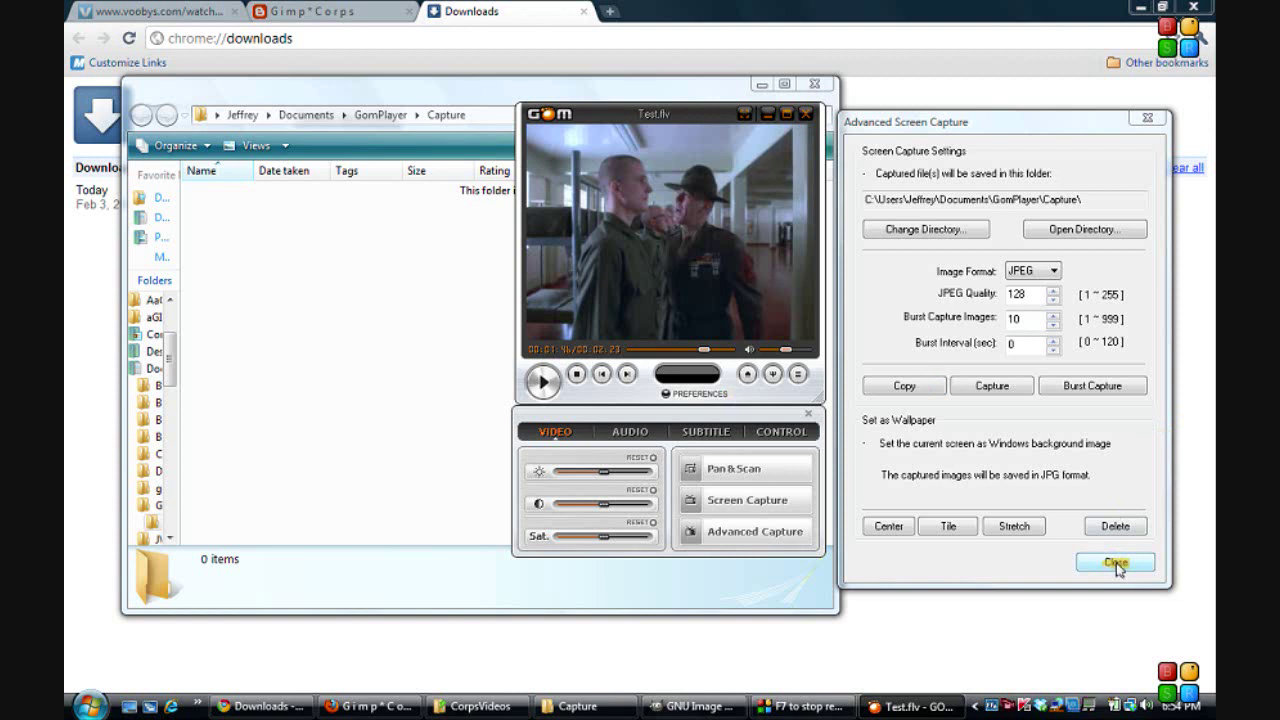
Step: Capture four more stills from the playing Test.flv, bringing the Capture folder to 36 images
left_click(993, 386)
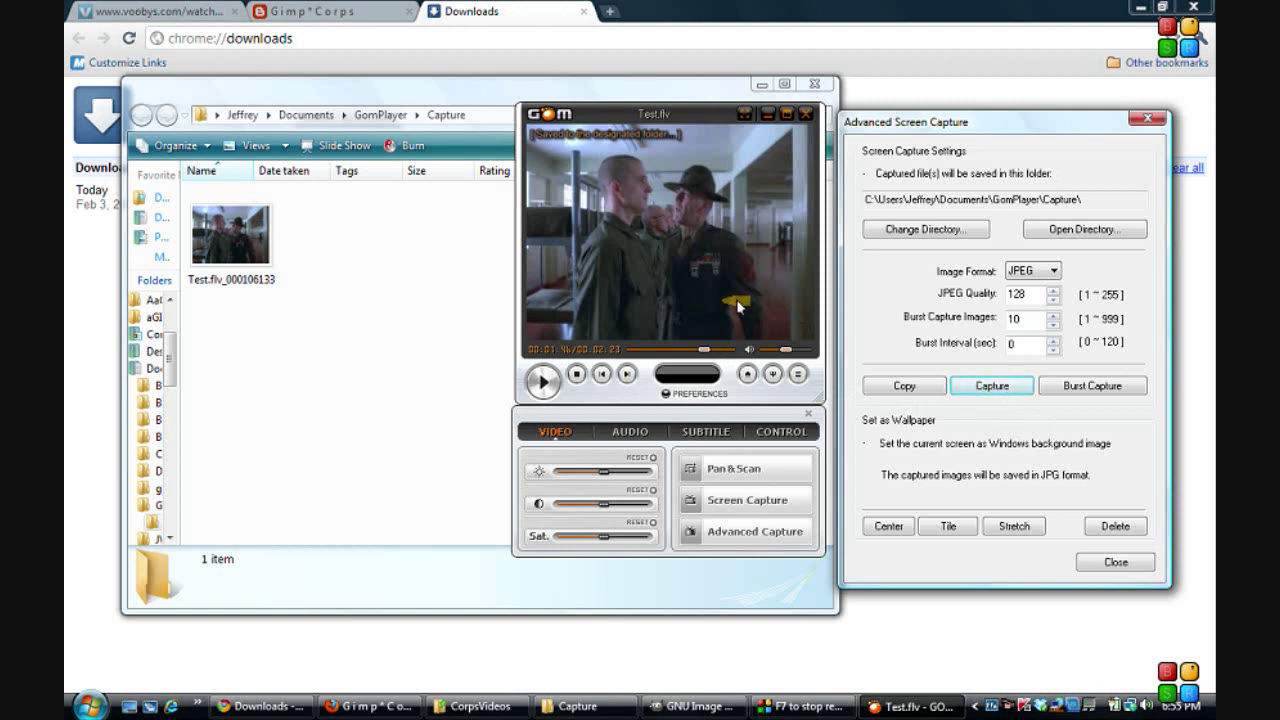
left_click(994, 392)
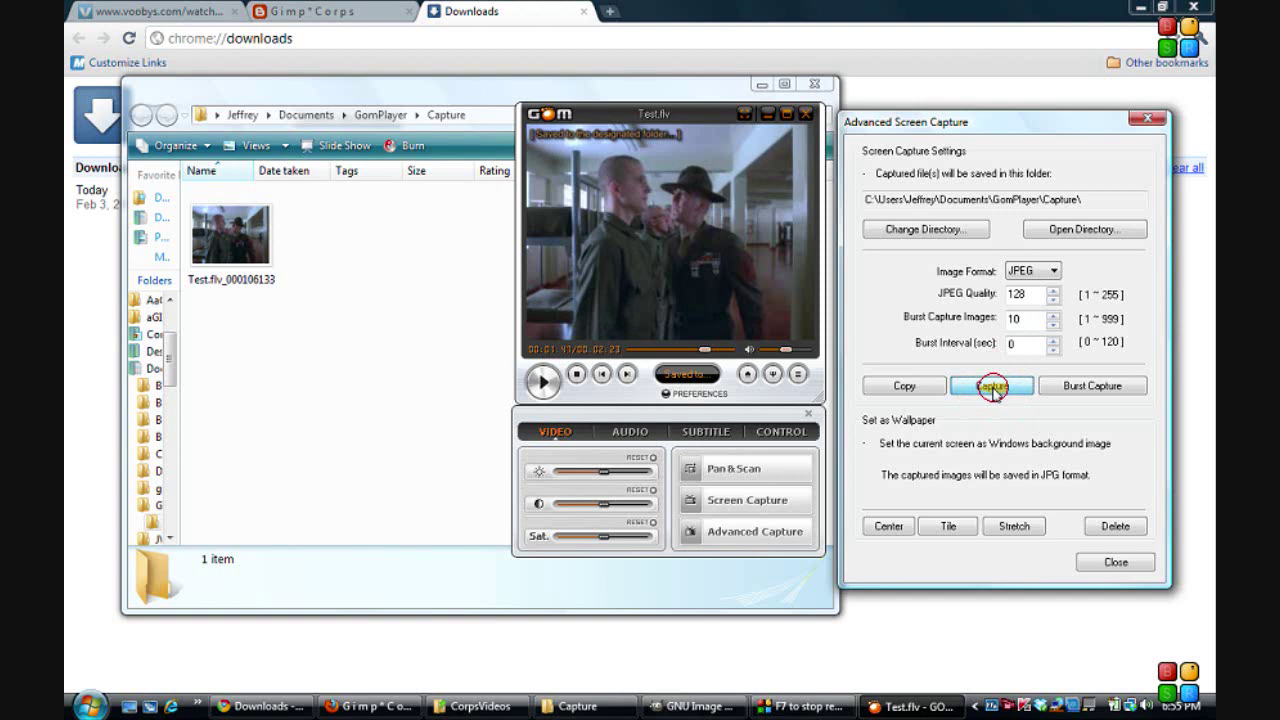
left_click(993, 389)
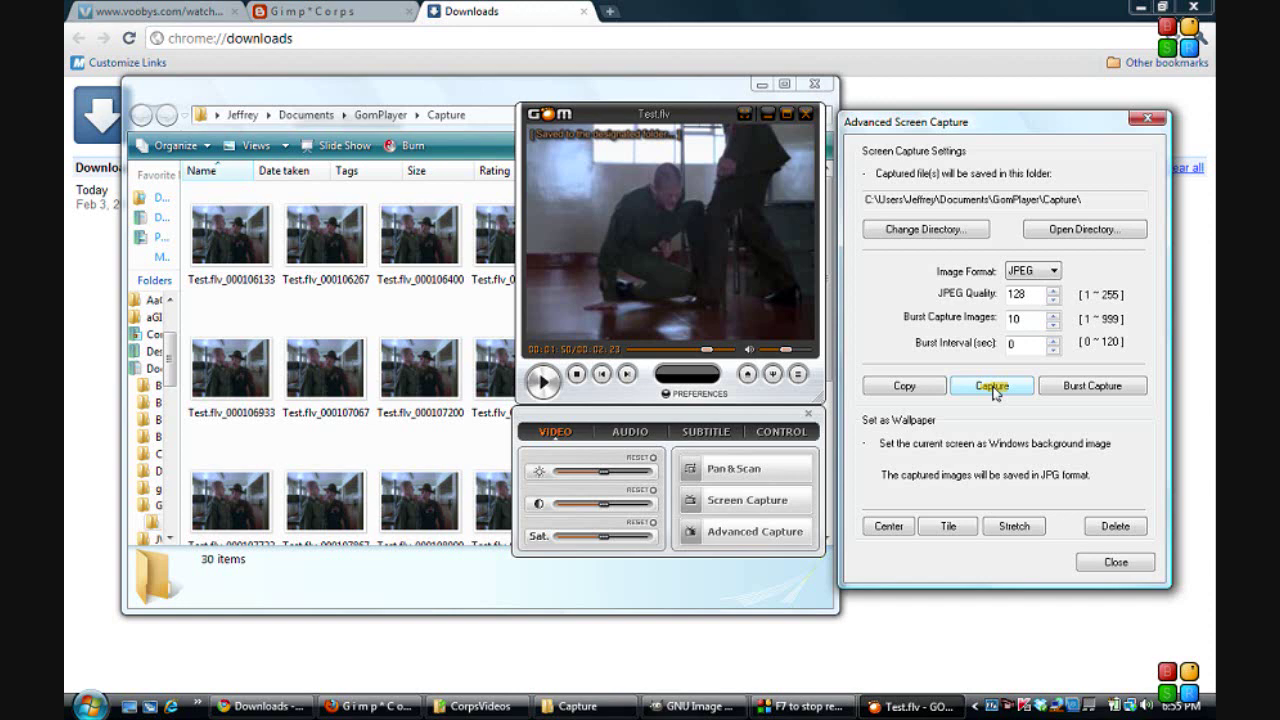
left_click(993, 387)
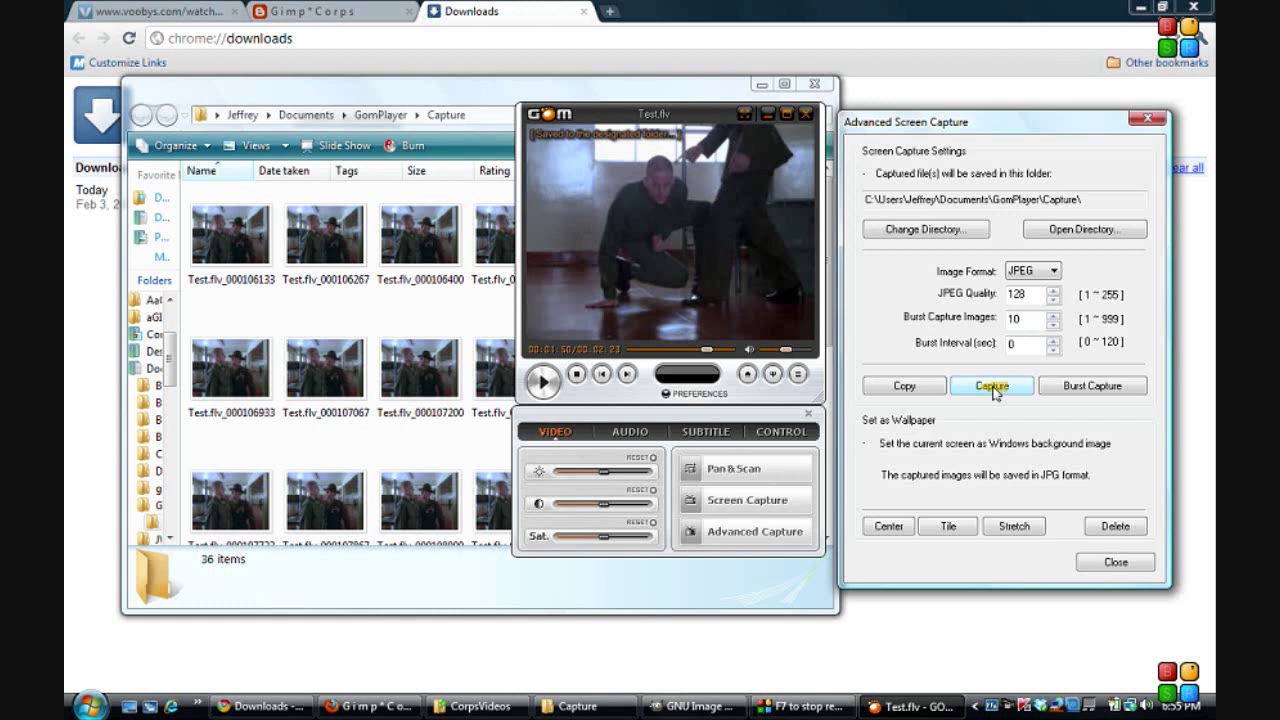
Step: Close the Advanced Screen Capture dialog and the video adjustment panel, then move GOM Player right
left_click(1100, 564)
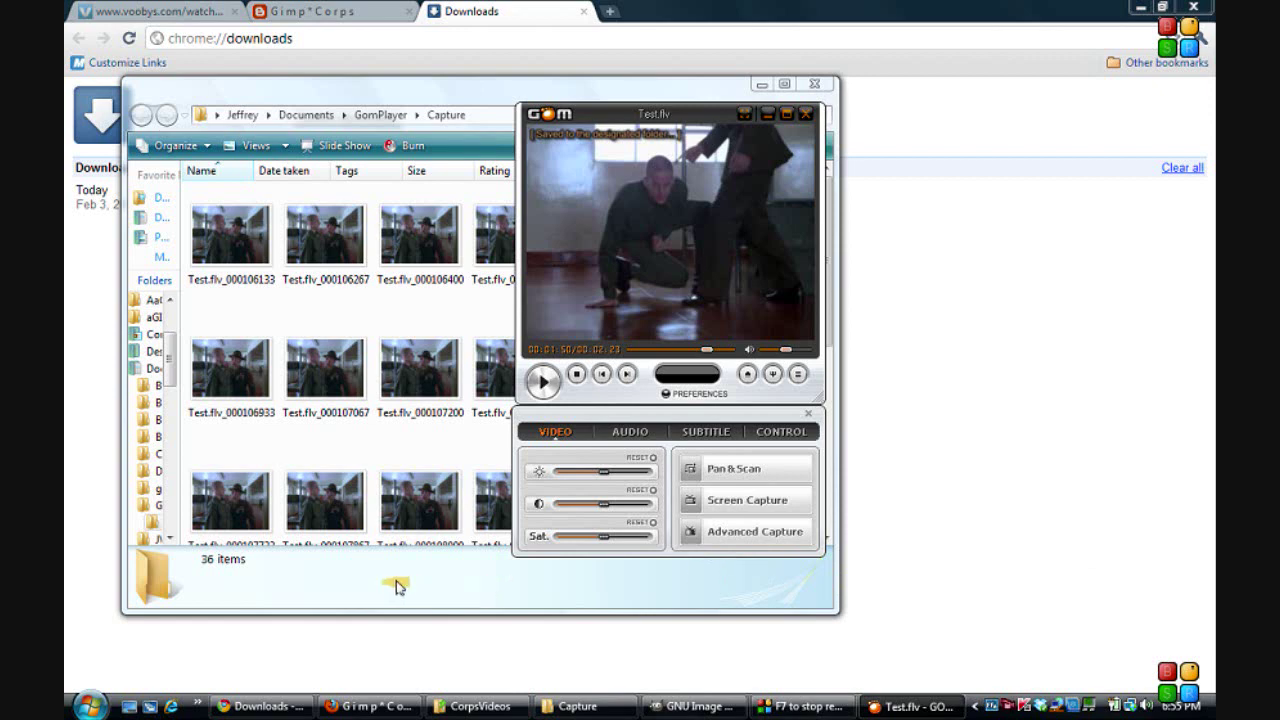
left_click(808, 413)
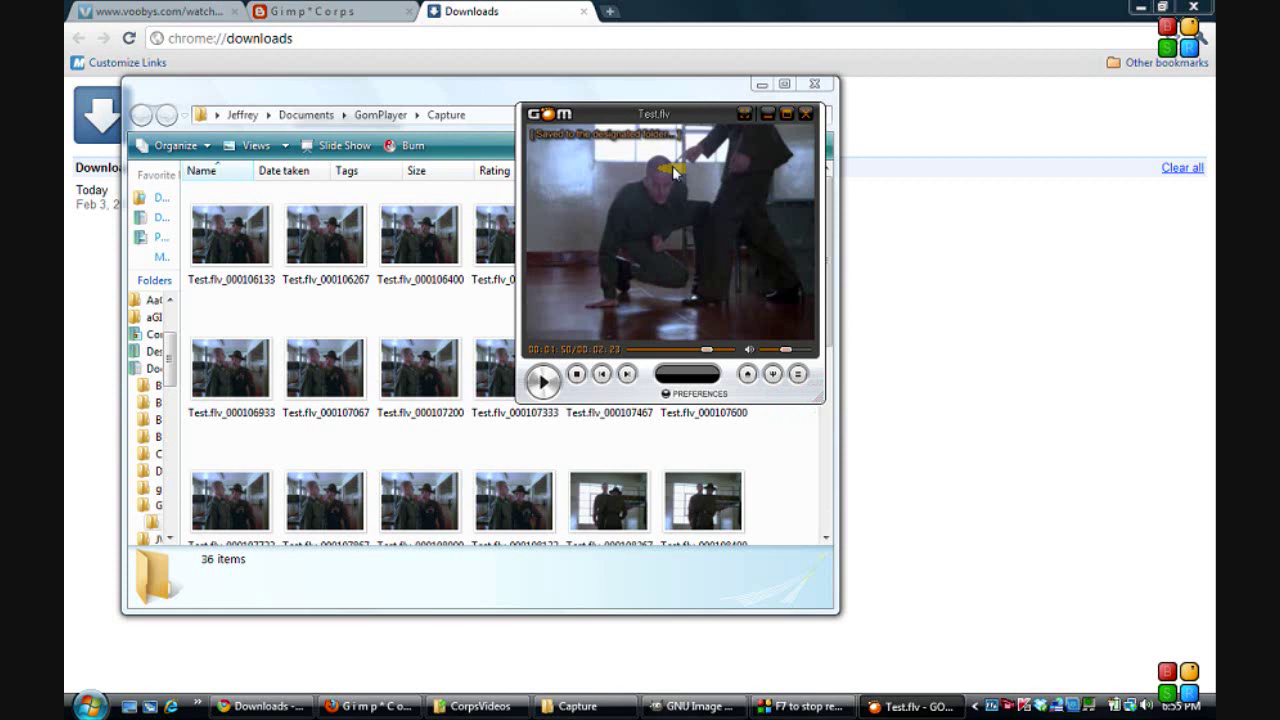
left_click_drag(663, 107, 1014, 117)
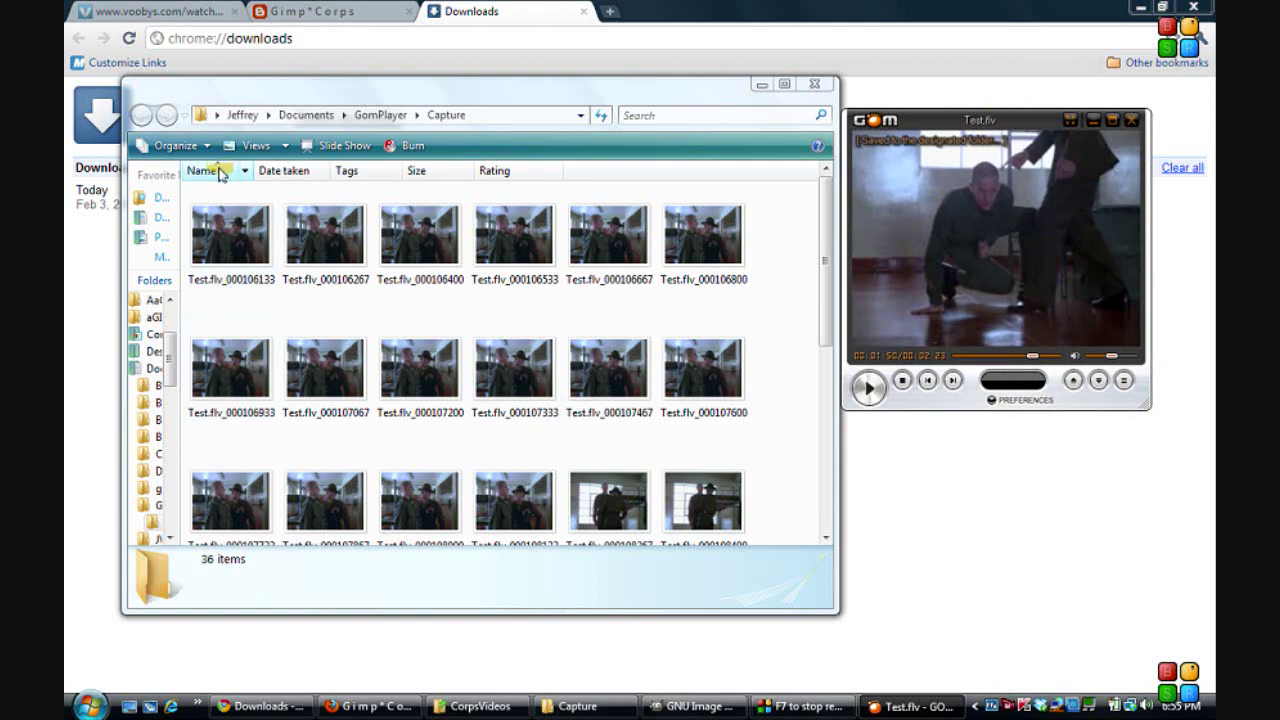
Step: Switch the Capture folder to List view, select all 36 frames, and narrow the window
left_click(283, 146)
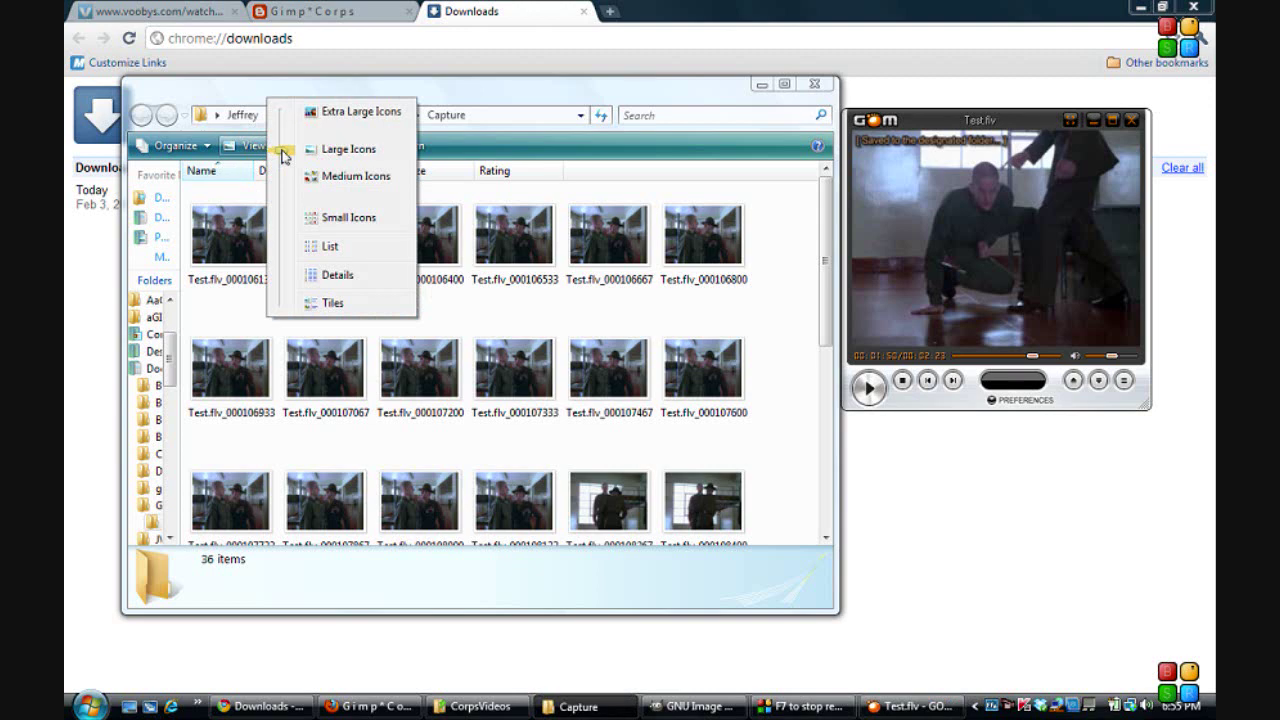
left_click(330, 247)
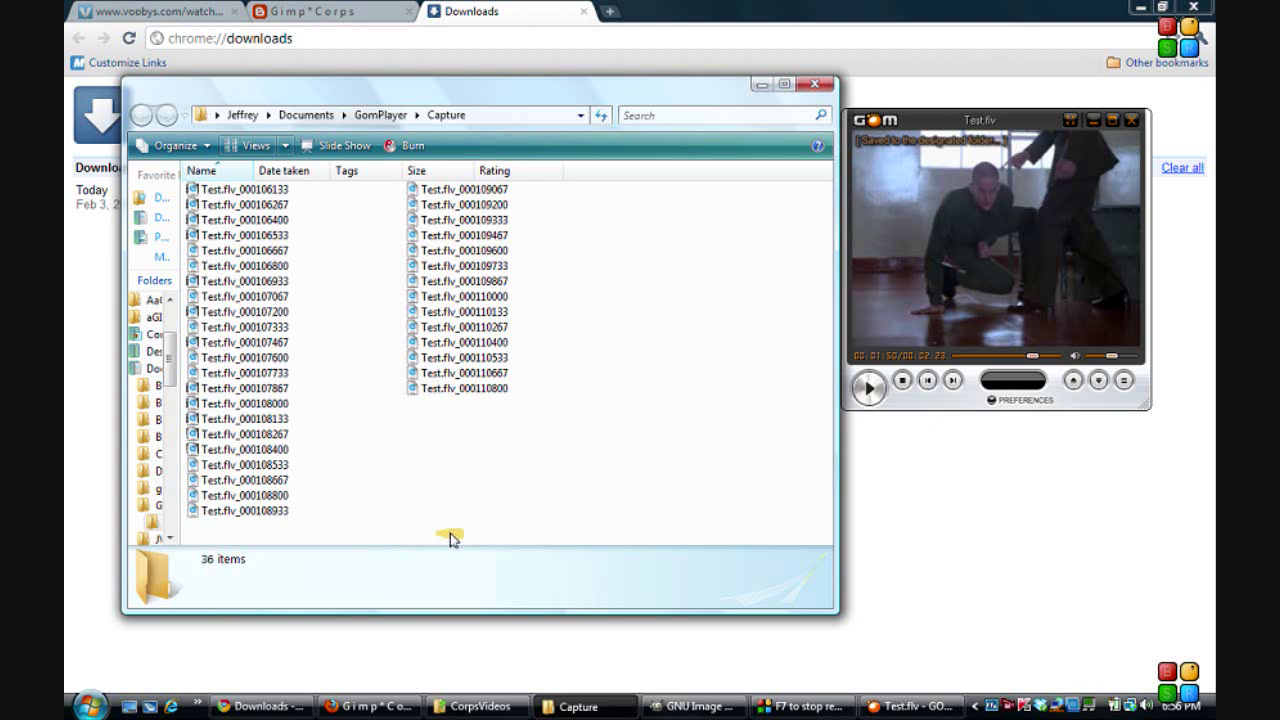
left_click(514, 531)
left_click_drag(516, 532, 329, 178)
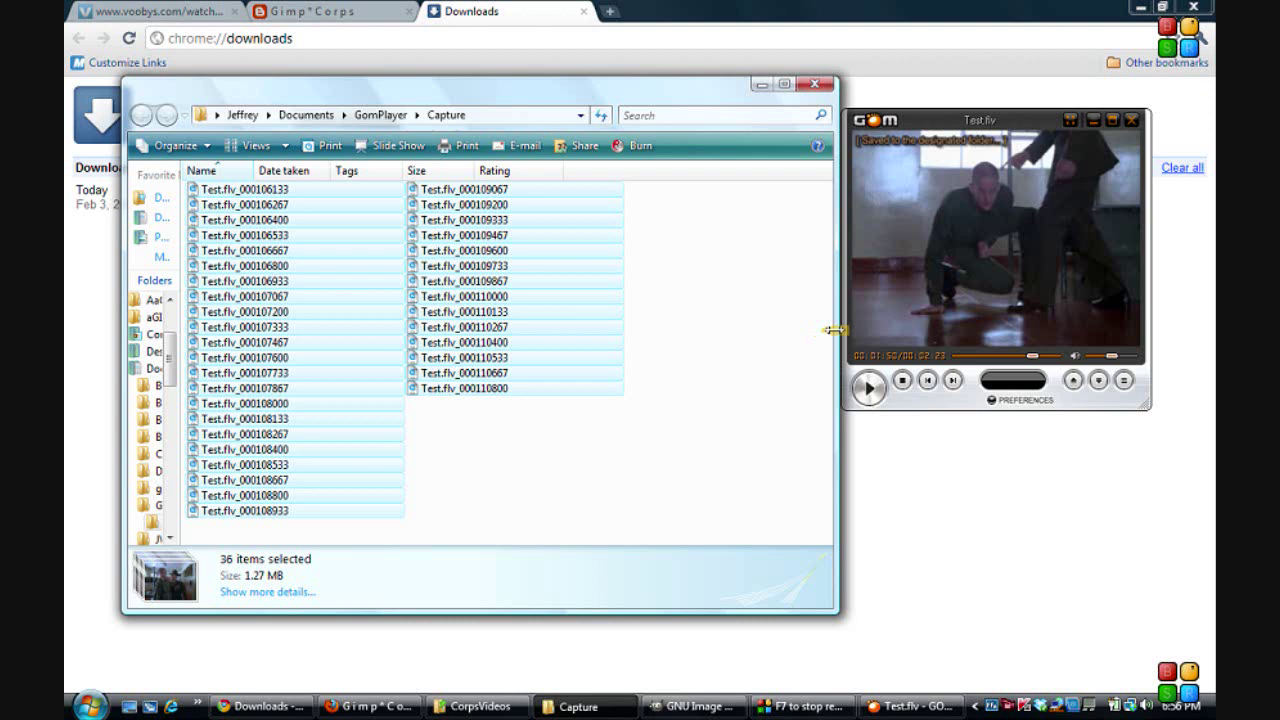
left_click_drag(833, 330, 443, 365)
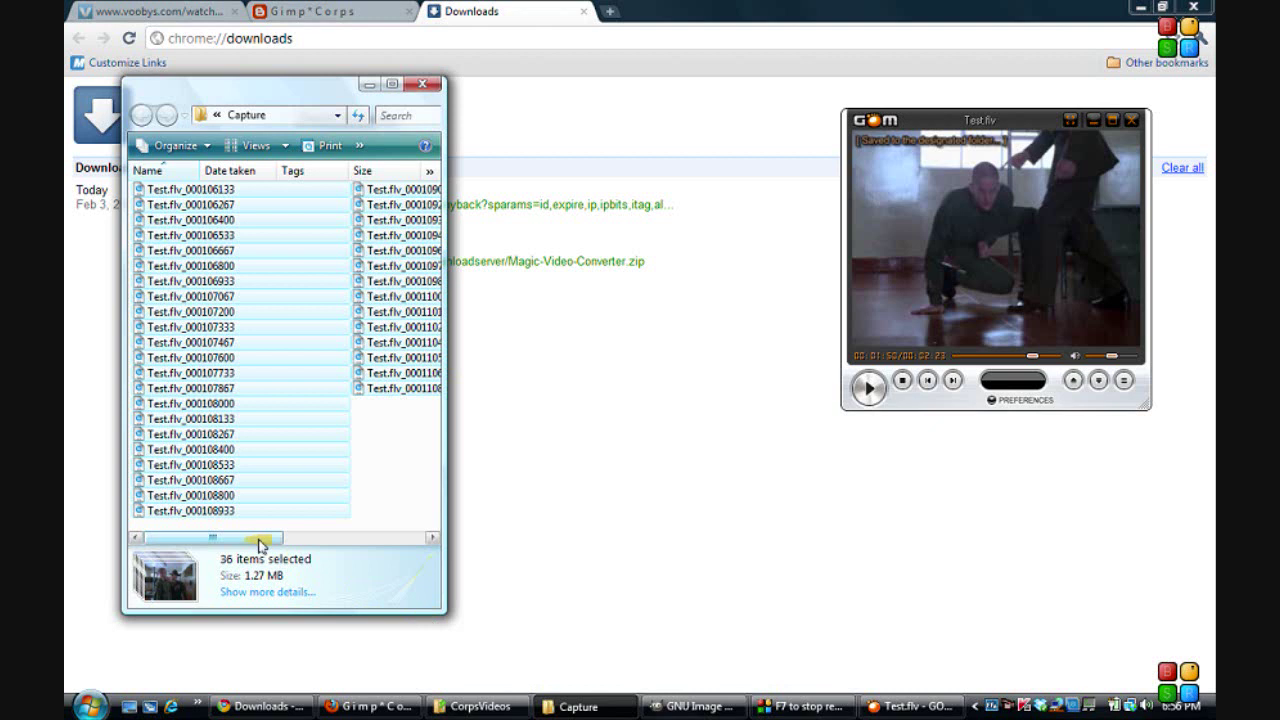
mouse_move(259, 543)
left_mouse_down()
mouse_move(331, 551)
mouse_move(277, 543)
left_mouse_up()
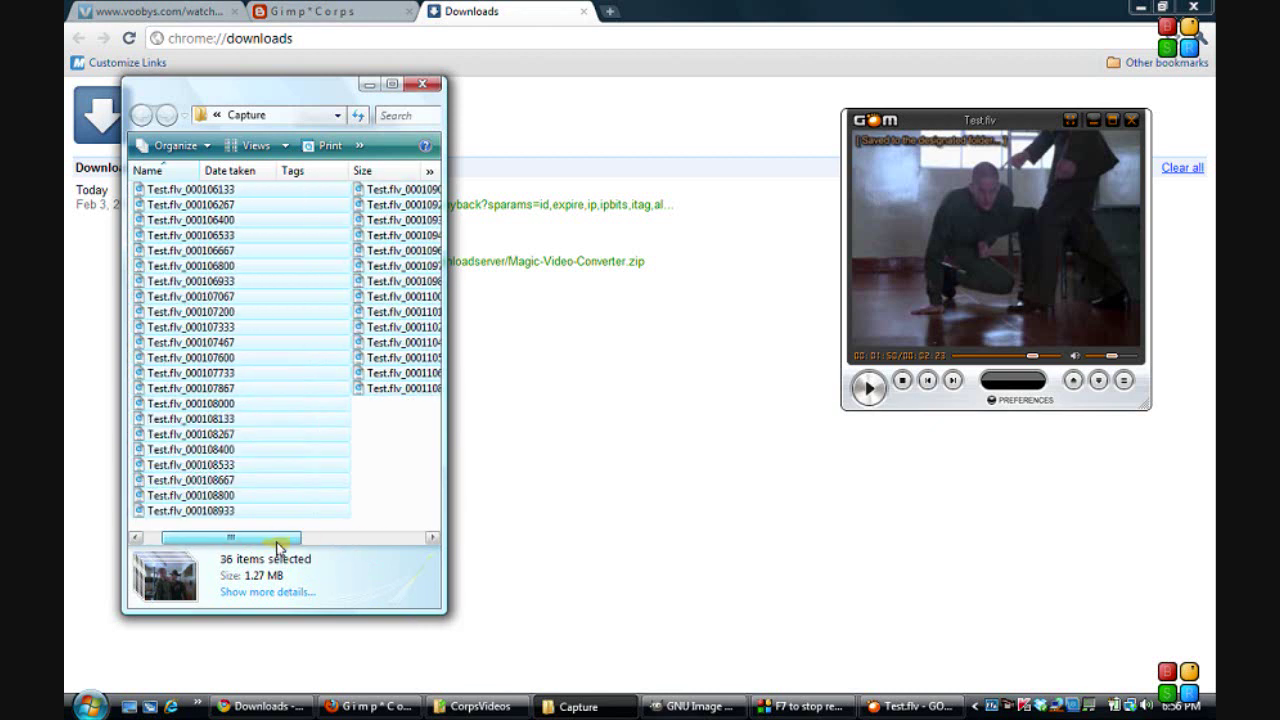
Step: Batch-rename the 36 selected frames to TestClip, then close GOM Player
right_click(193, 405)
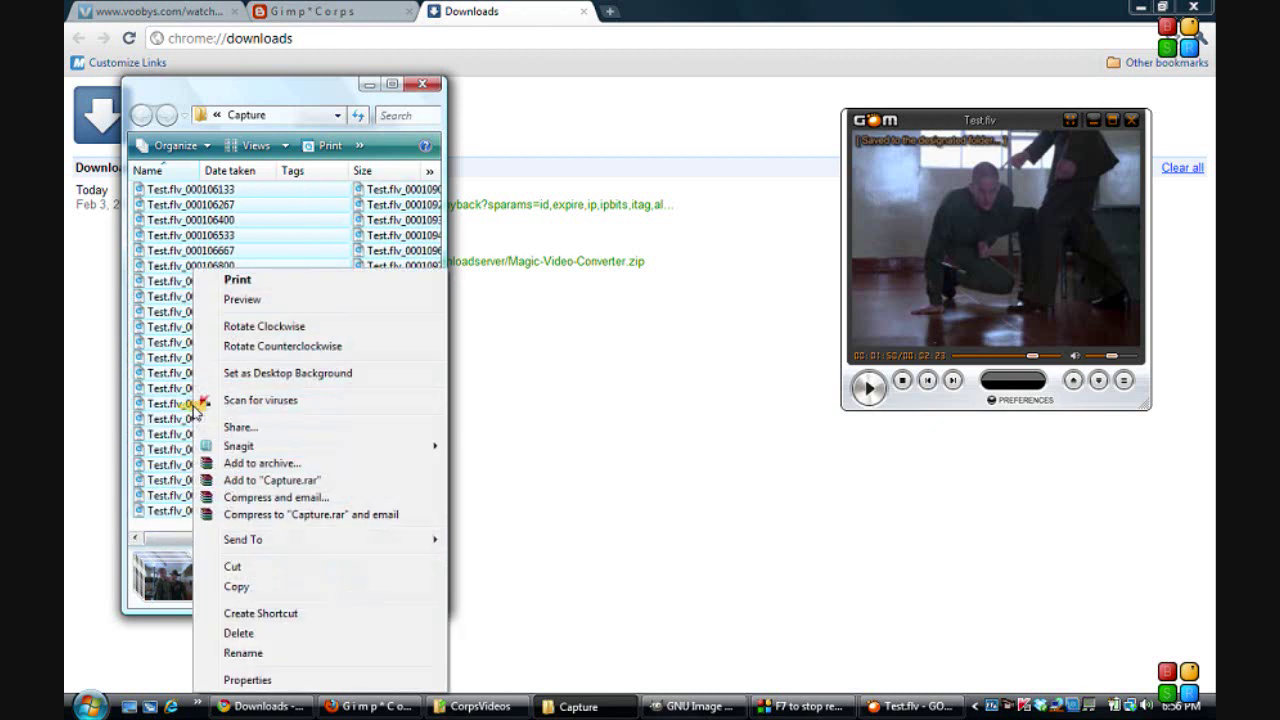
left_click(242, 655)
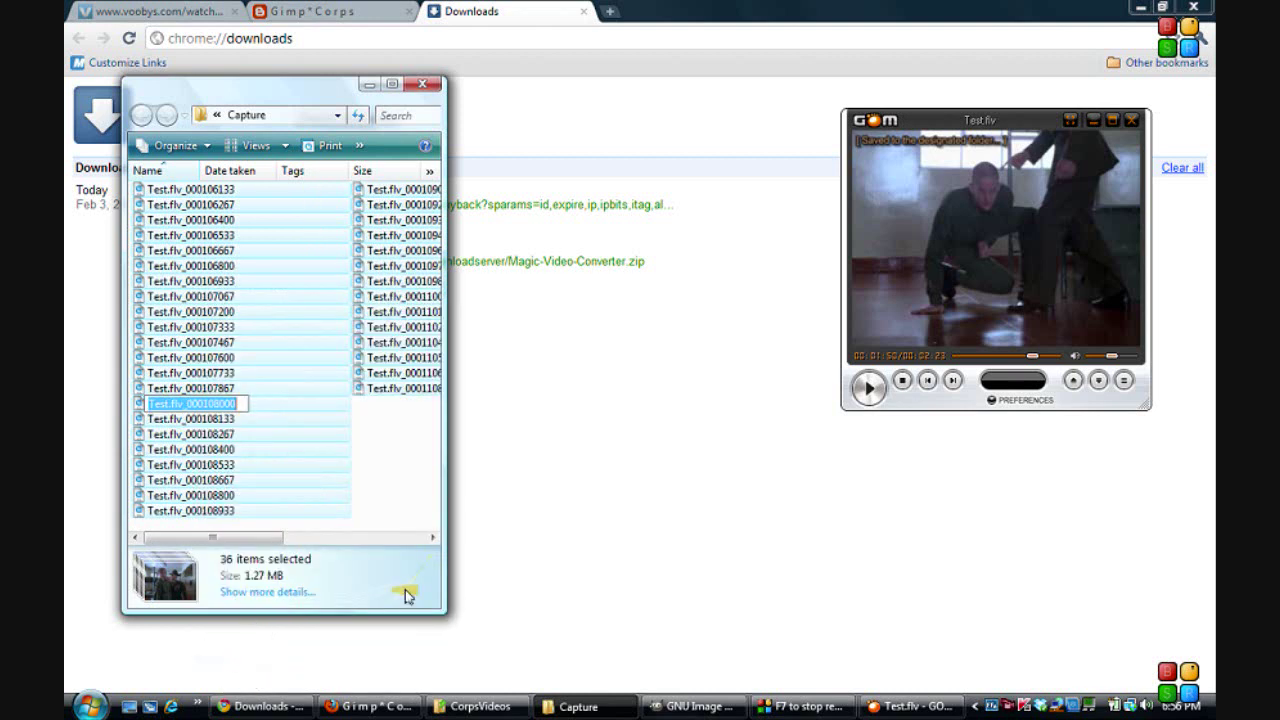
type("T")
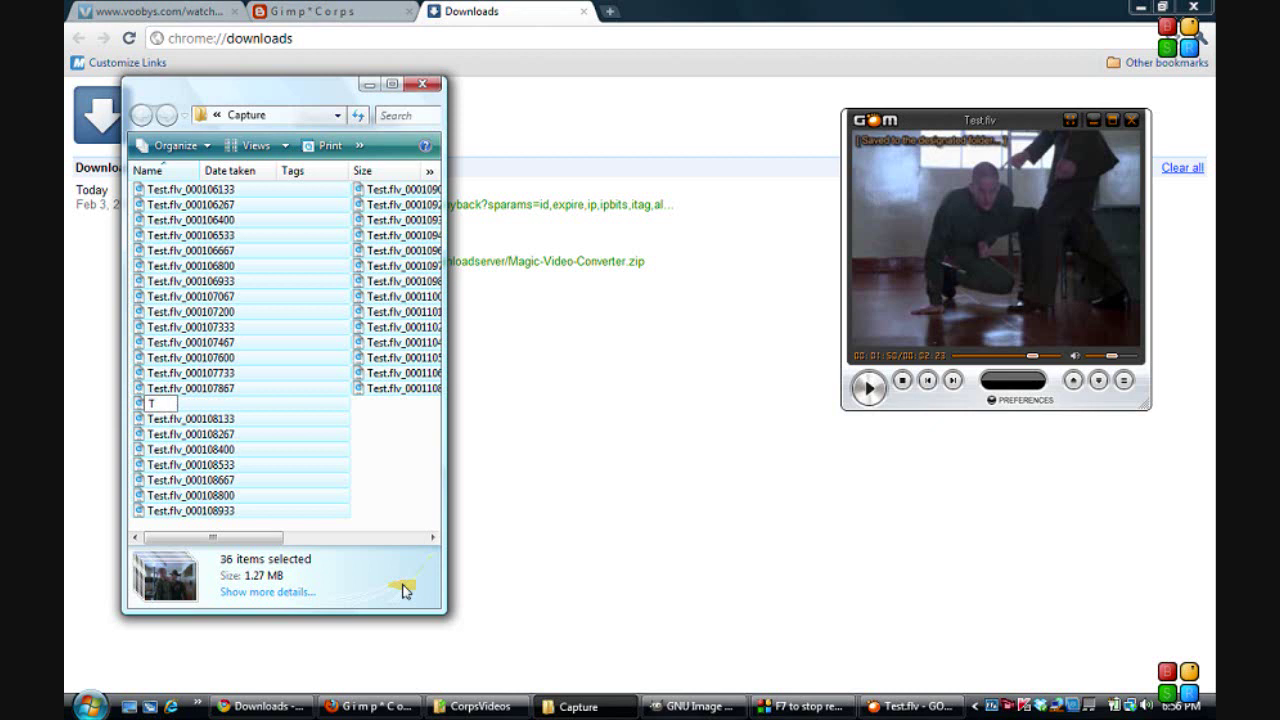
type("estClip")
key("Return")
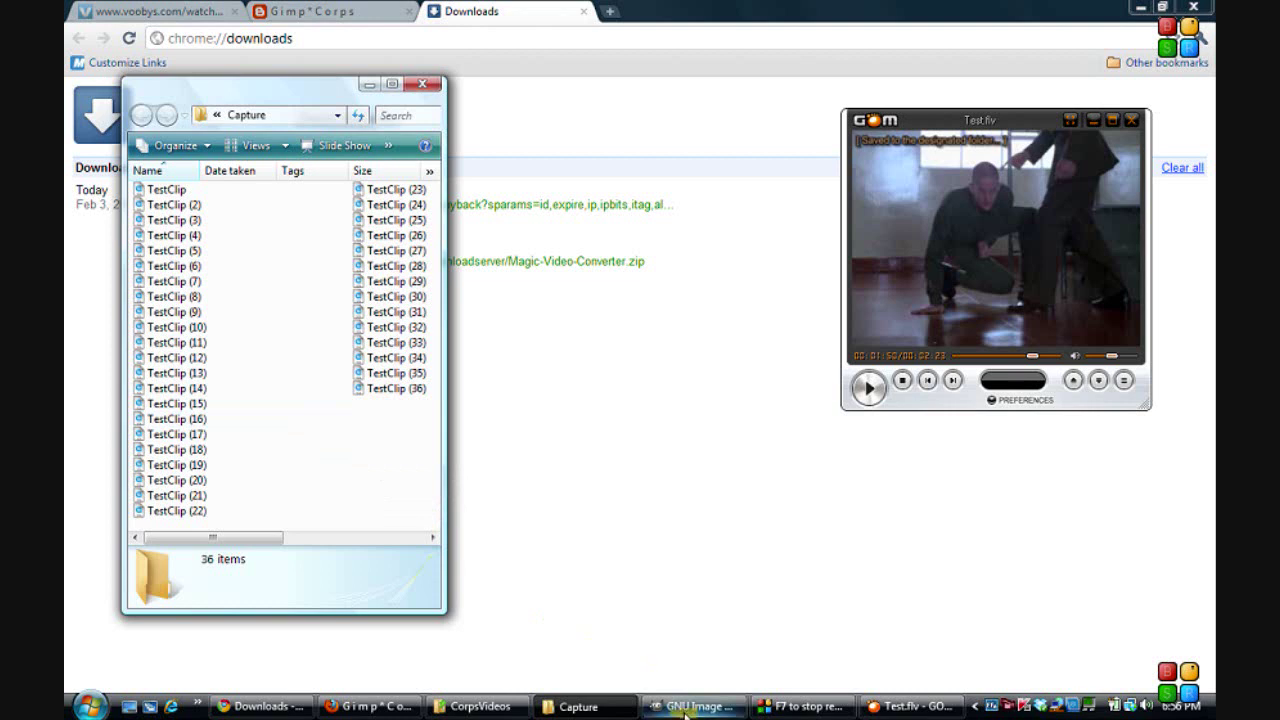
mouse_move(686, 712)
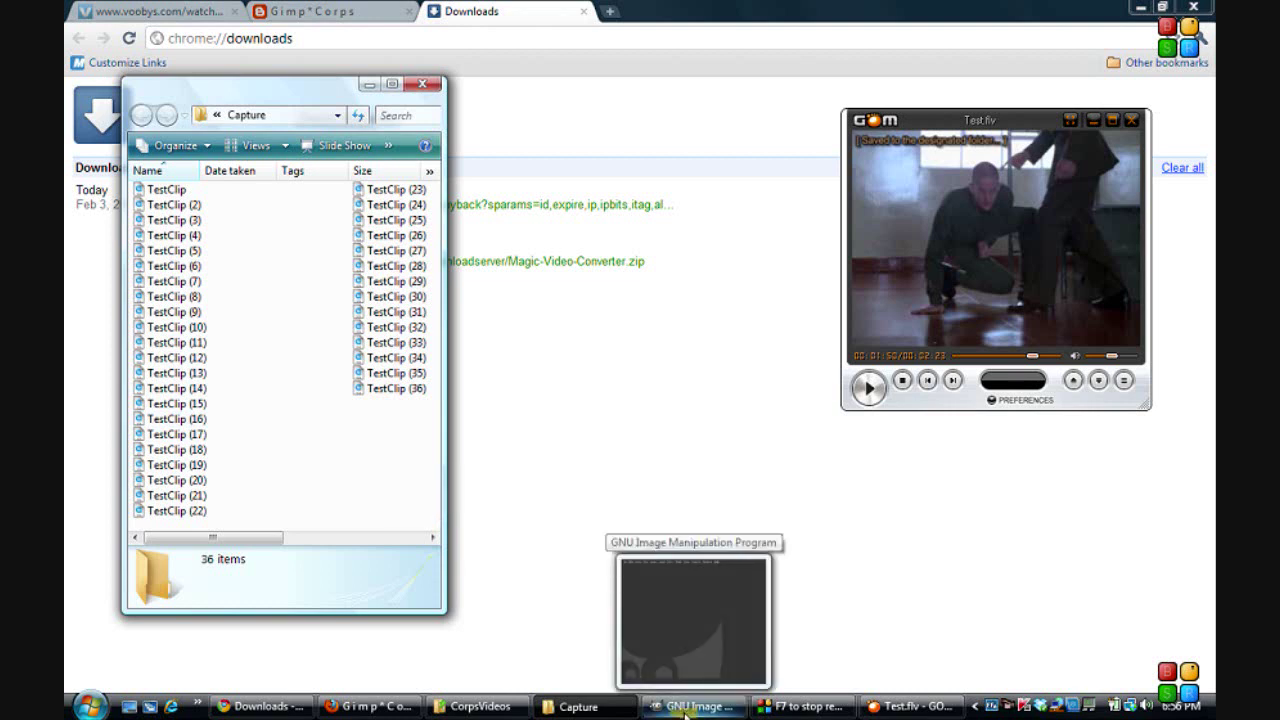
left_click(1132, 120)
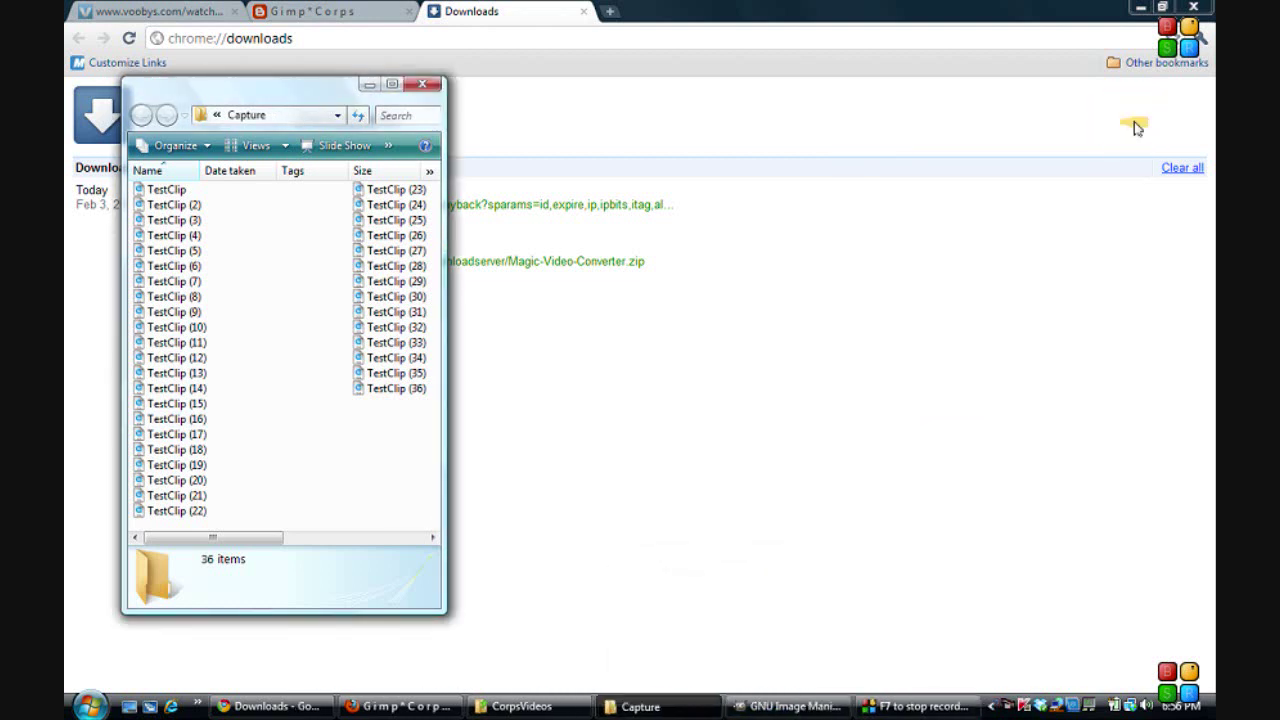
Step: Position and shorten the Capture folder window over GIMP's workspace, then select the TestClip files
left_click(768, 708)
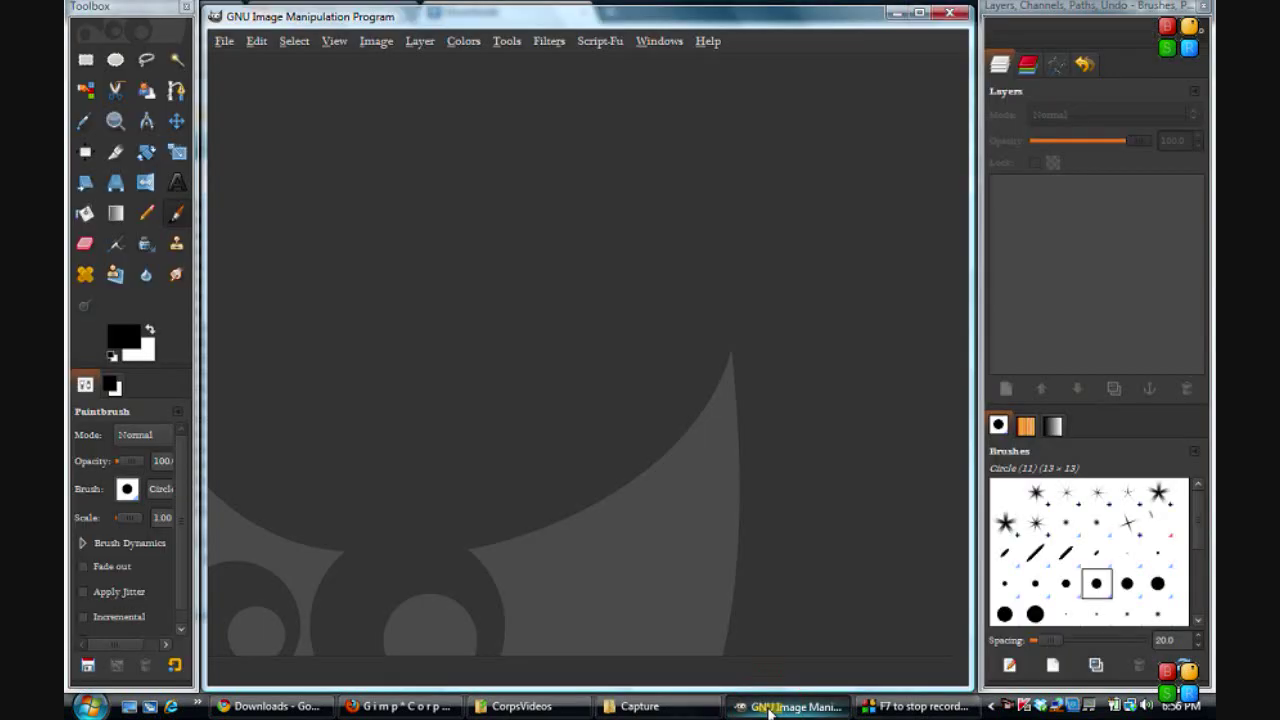
left_click(660, 710)
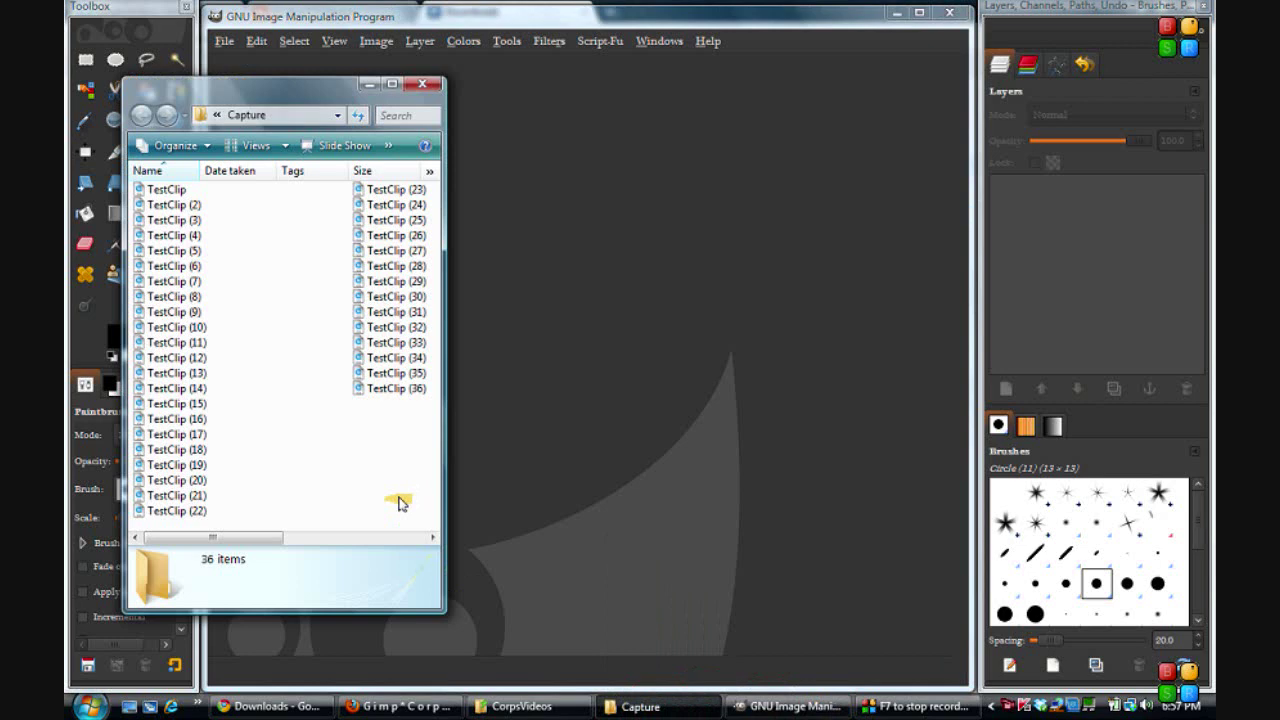
left_click(328, 90)
left_click_drag(328, 90, 706, 63)
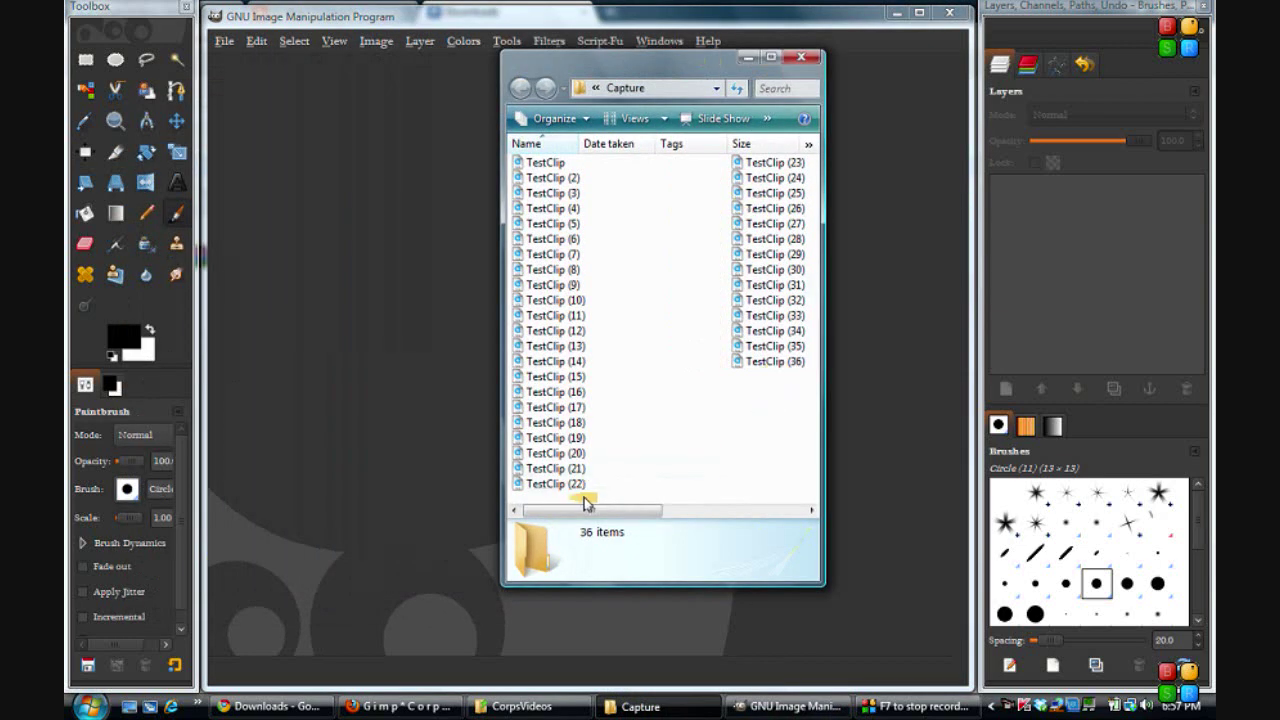
left_click(783, 577)
mouse_move(783, 577)
left_mouse_down()
mouse_move(772, 517)
mouse_move(813, 519)
mouse_move(829, 477)
mouse_move(967, 482)
left_mouse_up()
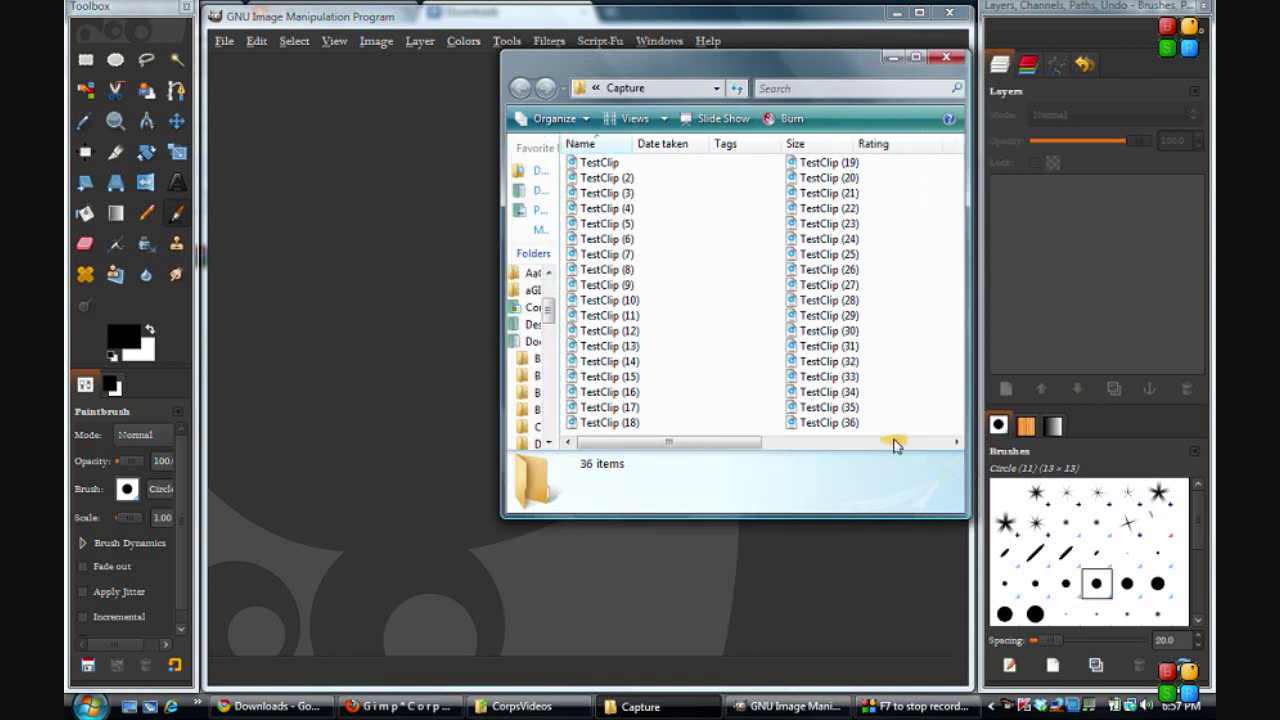
left_click_drag(908, 436, 580, 162)
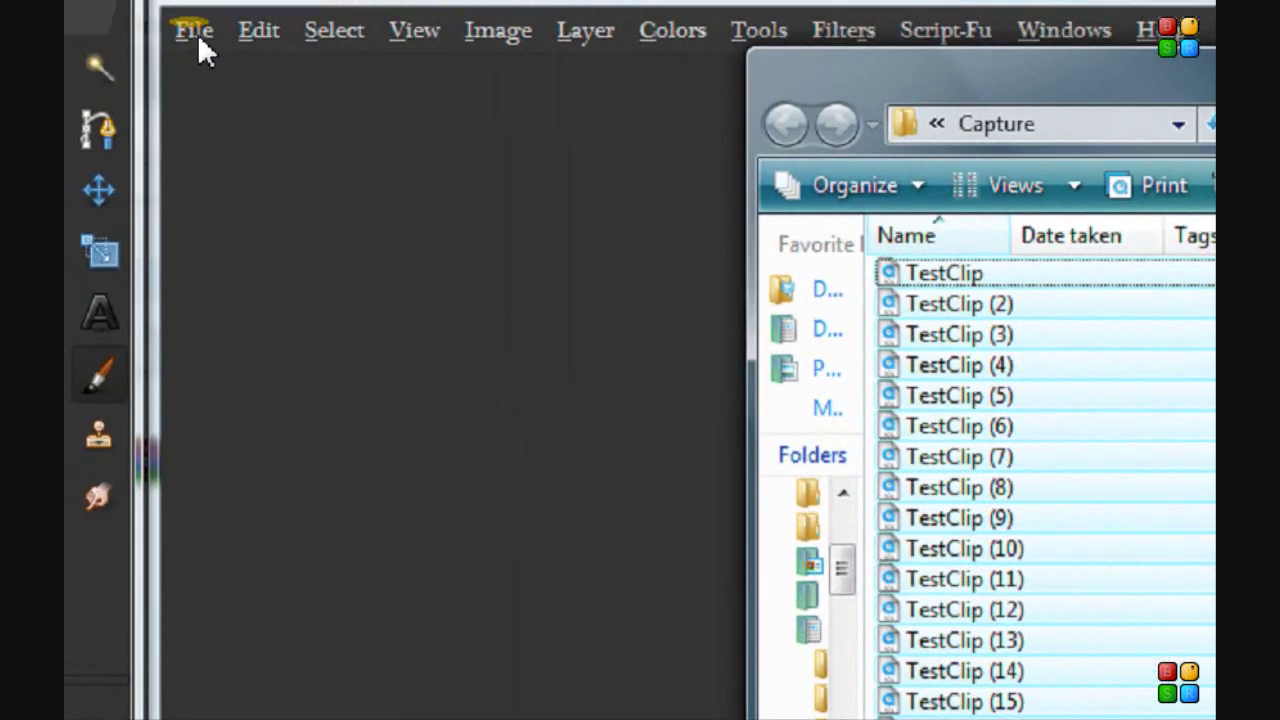
Step: Create a new GIMP image with width 320 px and height 240 px
left_click(194, 31)
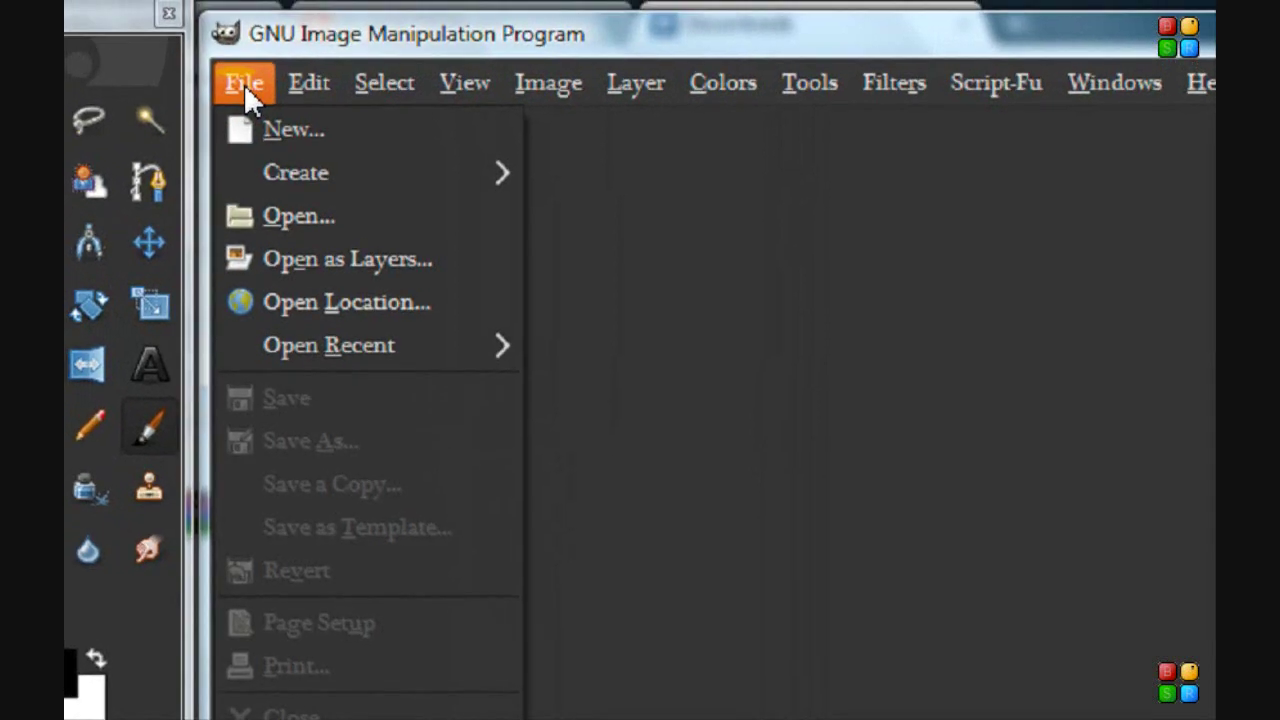
left_click(272, 132)
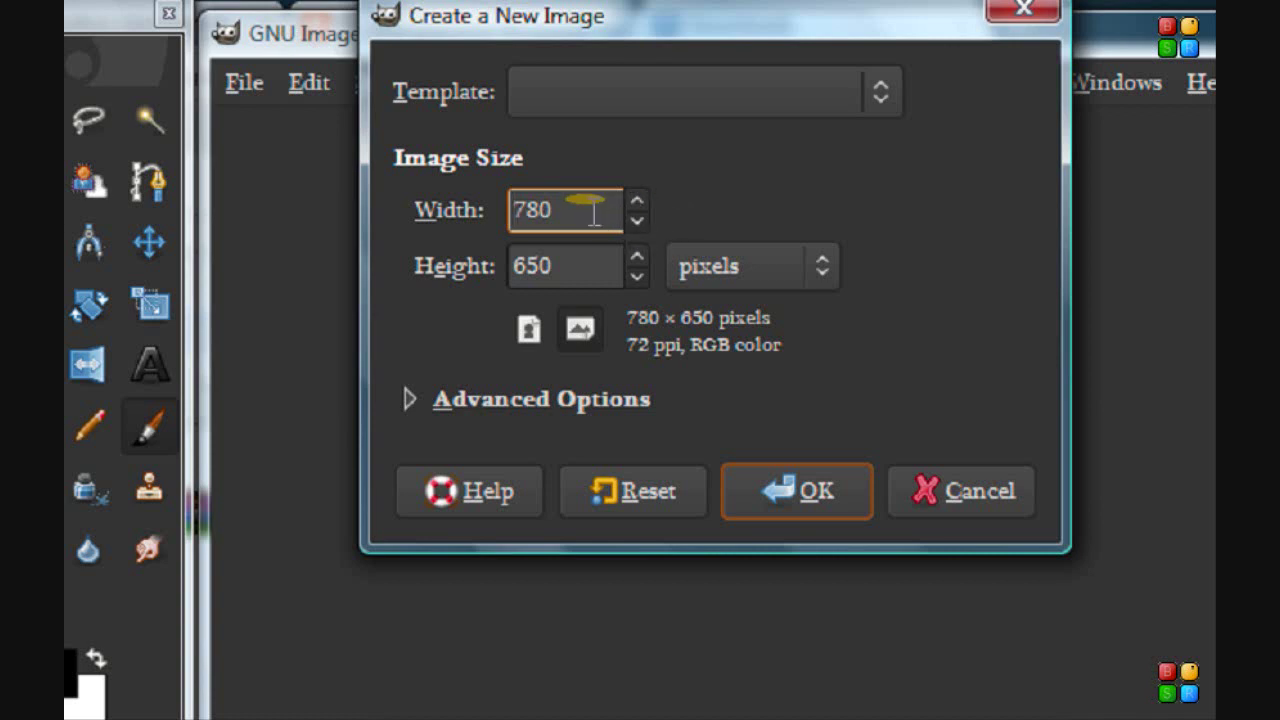
left_click_drag(580, 209, 500, 205)
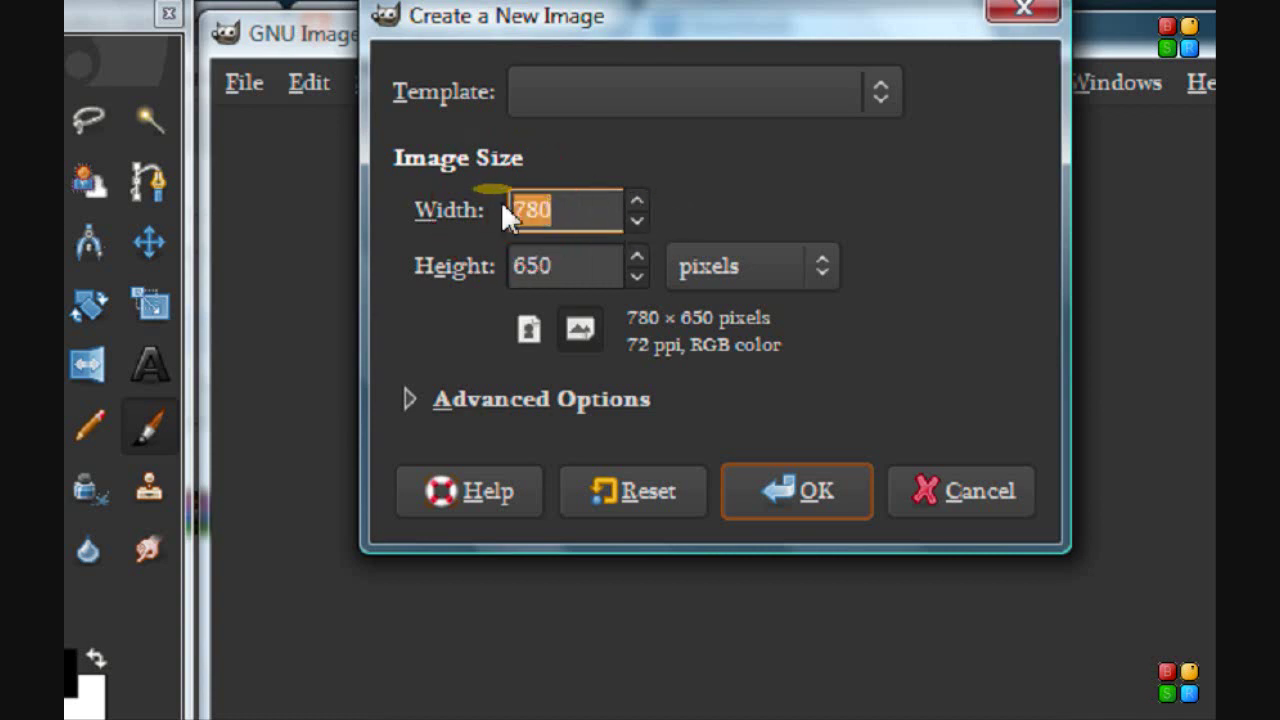
type("320")
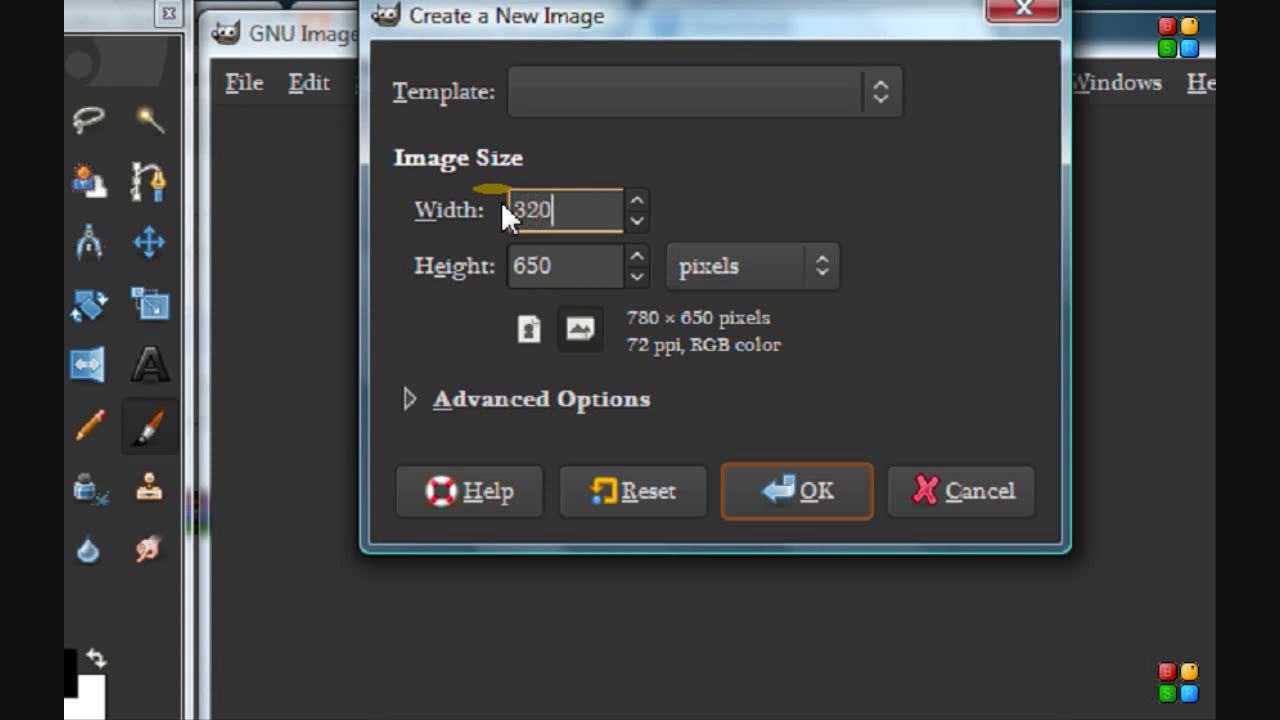
left_click(567, 268)
left_click_drag(567, 268, 490, 278)
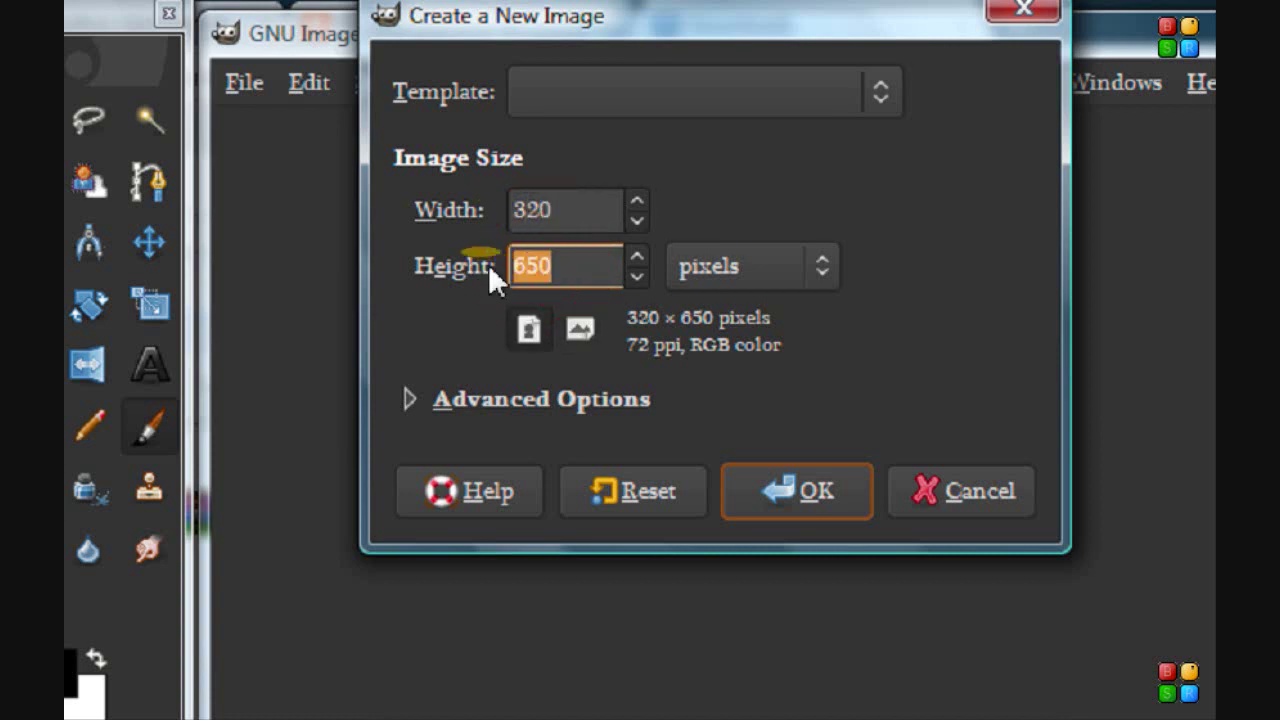
type("240")
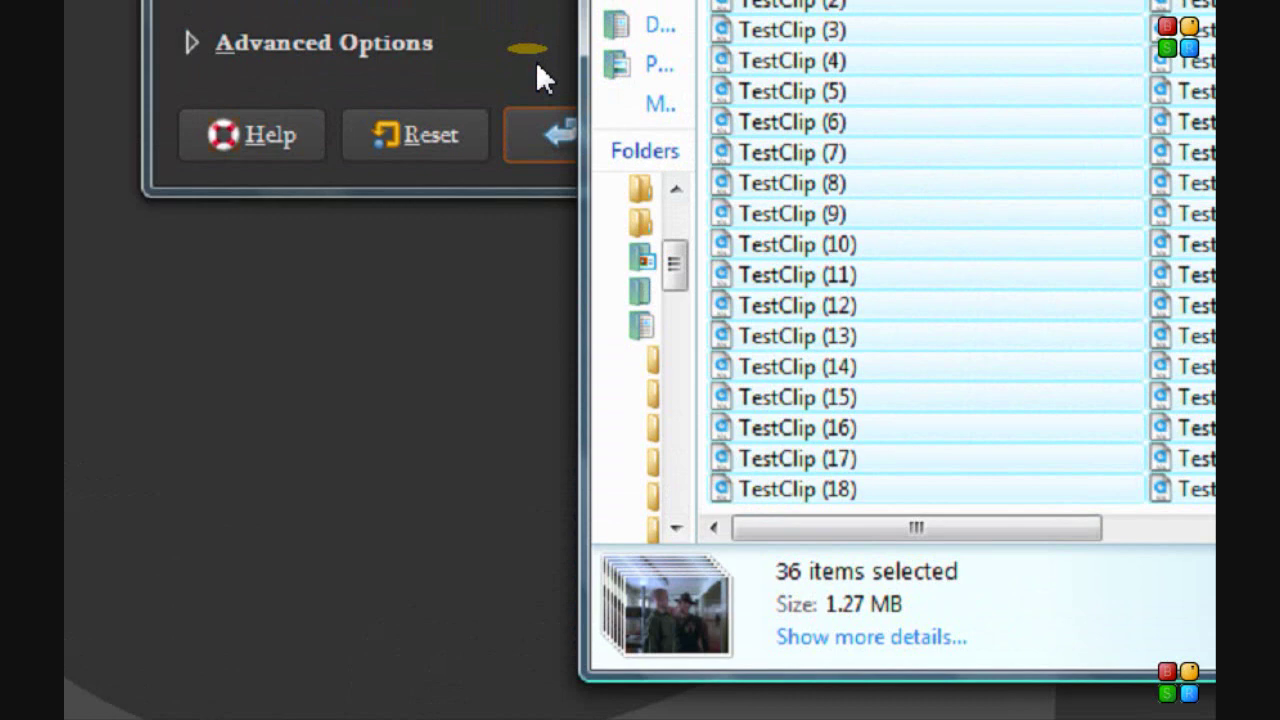
left_click(537, 66)
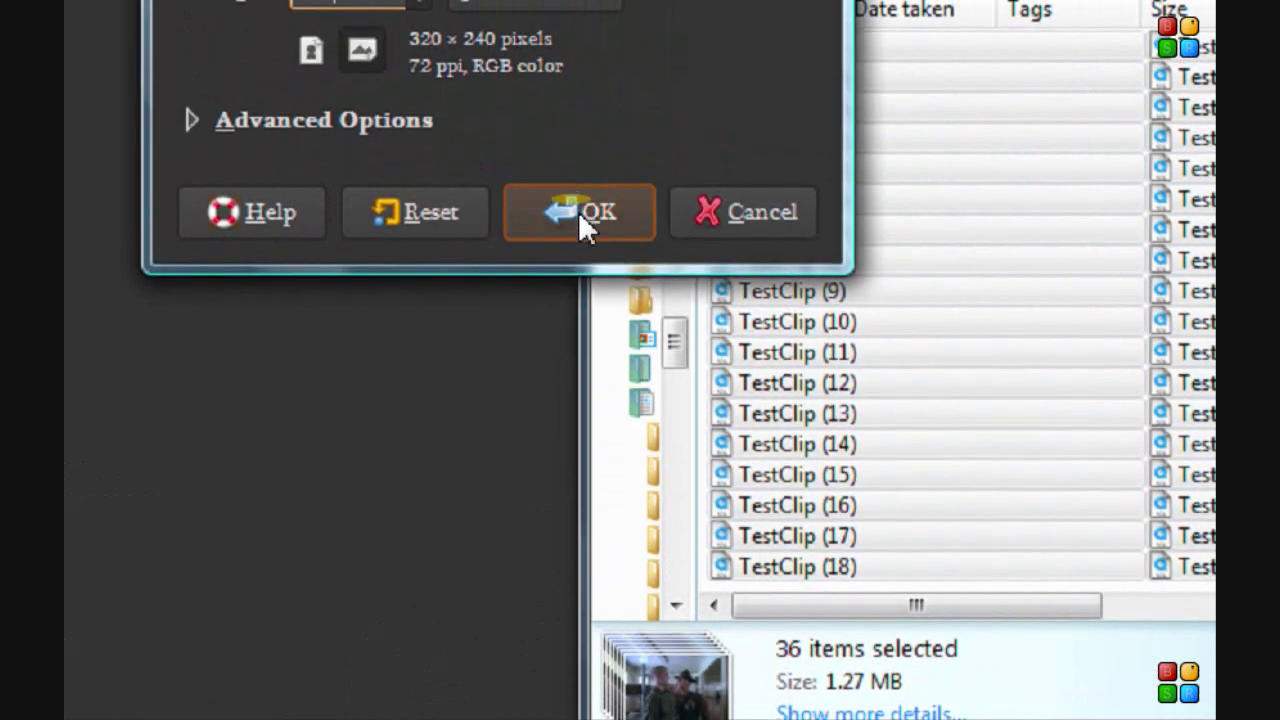
left_click(580, 211)
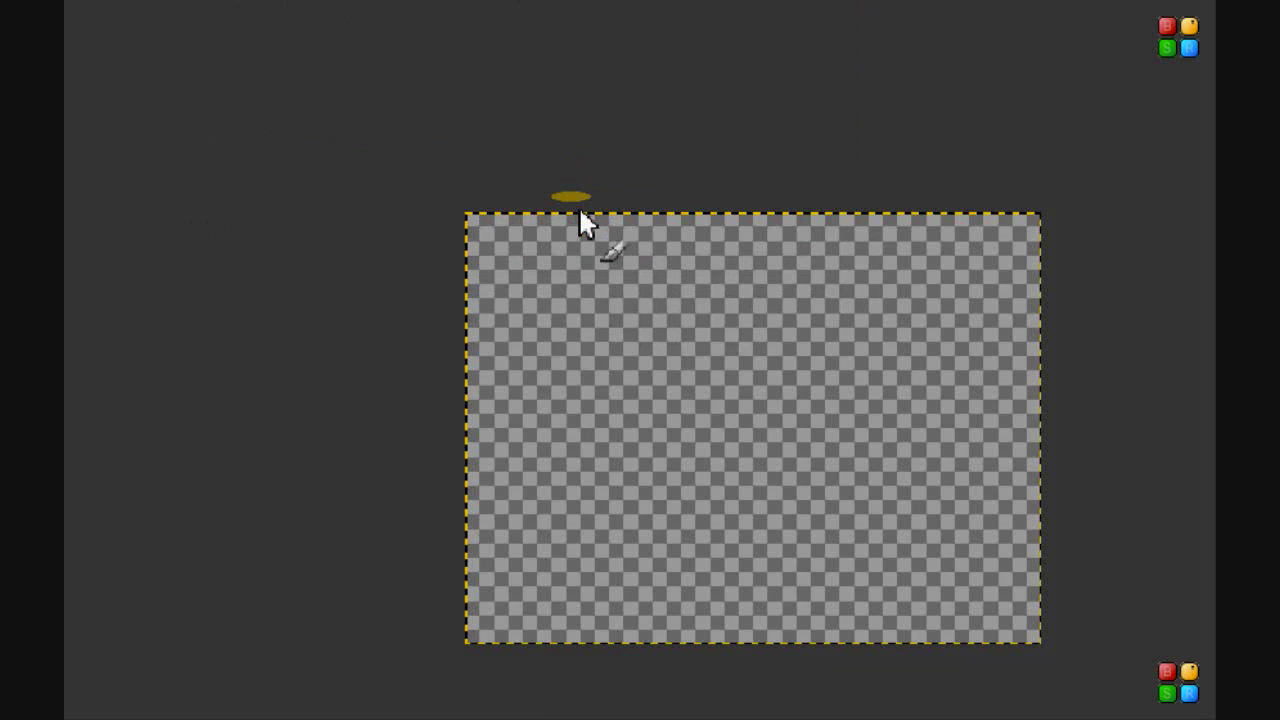
Step: Drag the 36 selected TestClip files from the Capture folder onto GIMP's Layers panel
key("alt+f")
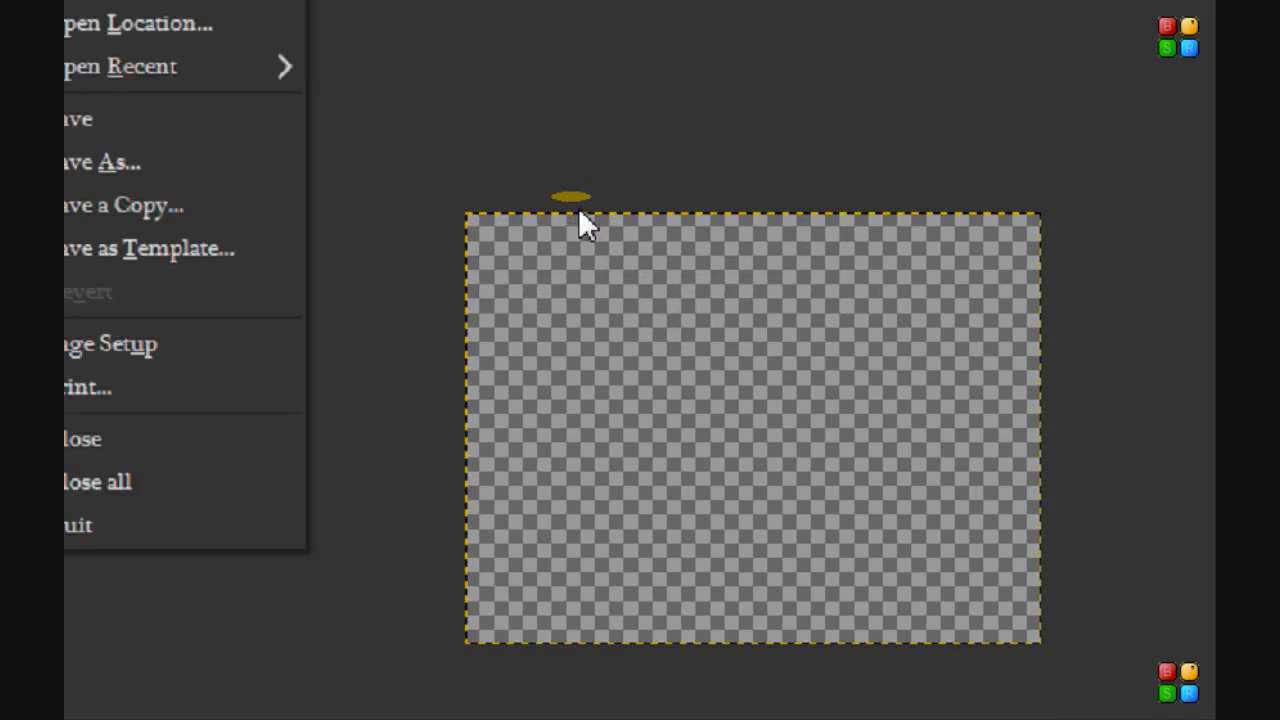
key("Escape")
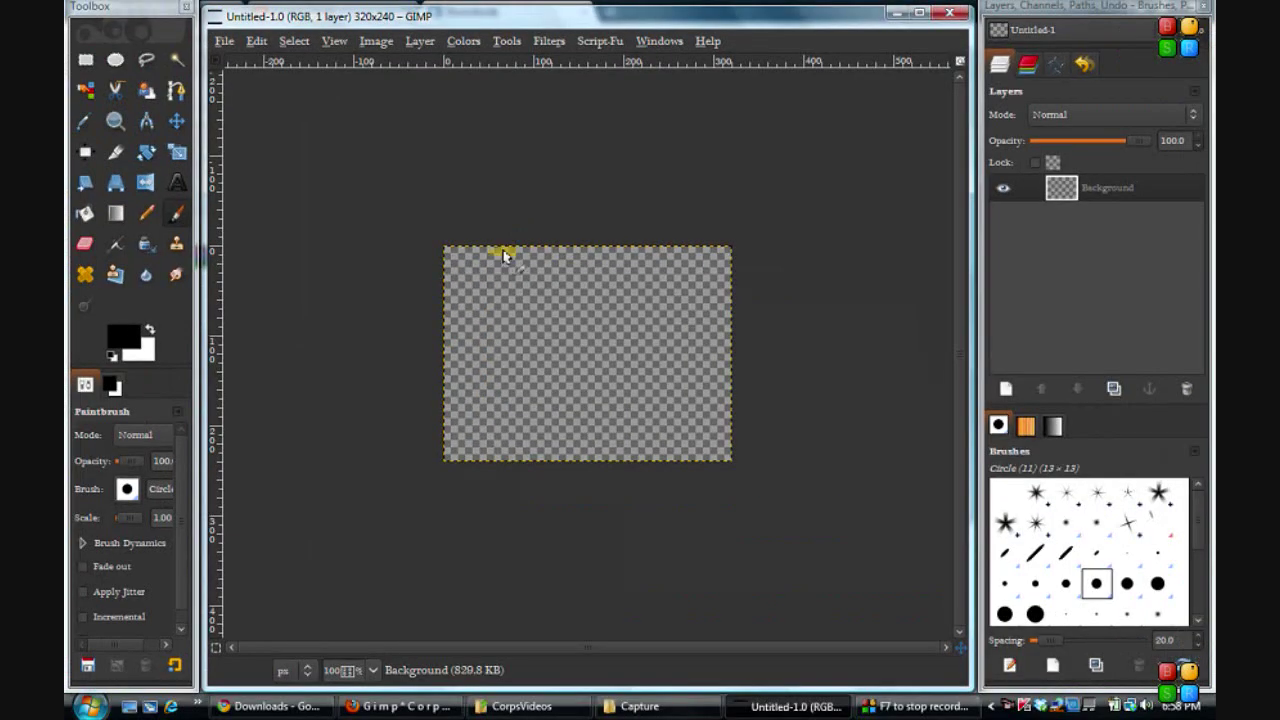
mouse_move(650, 714)
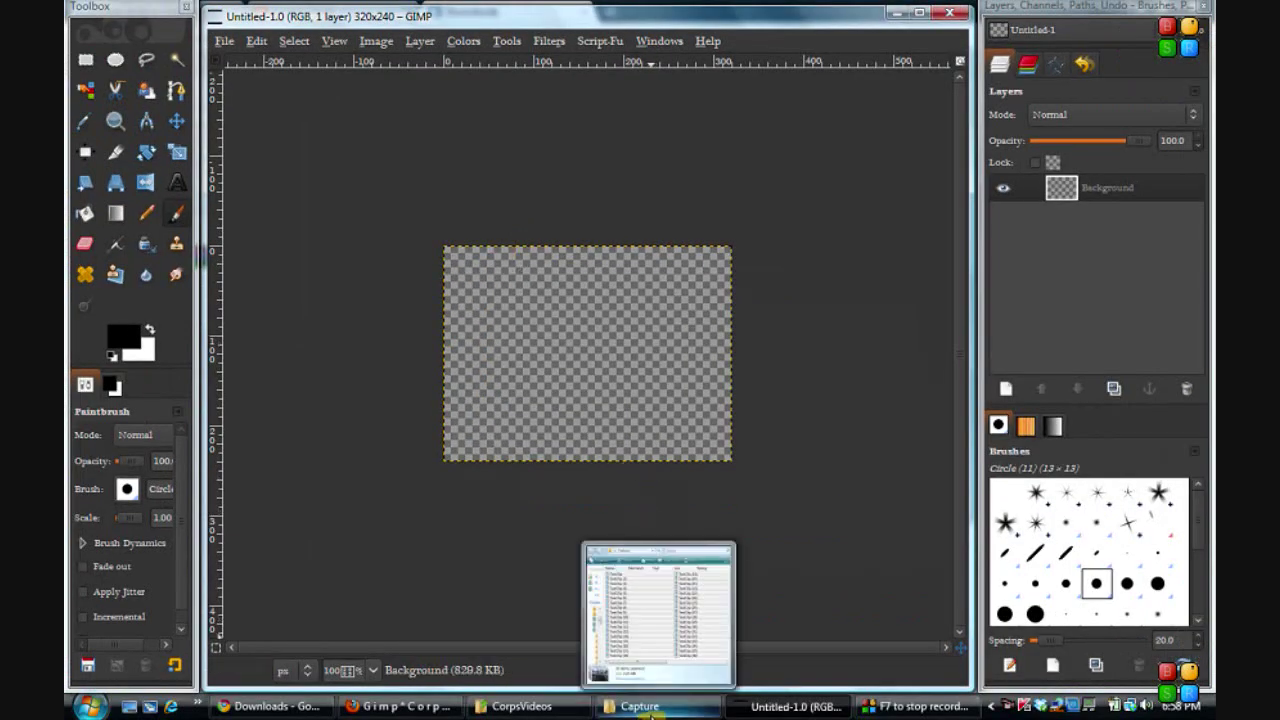
left_click(650, 712)
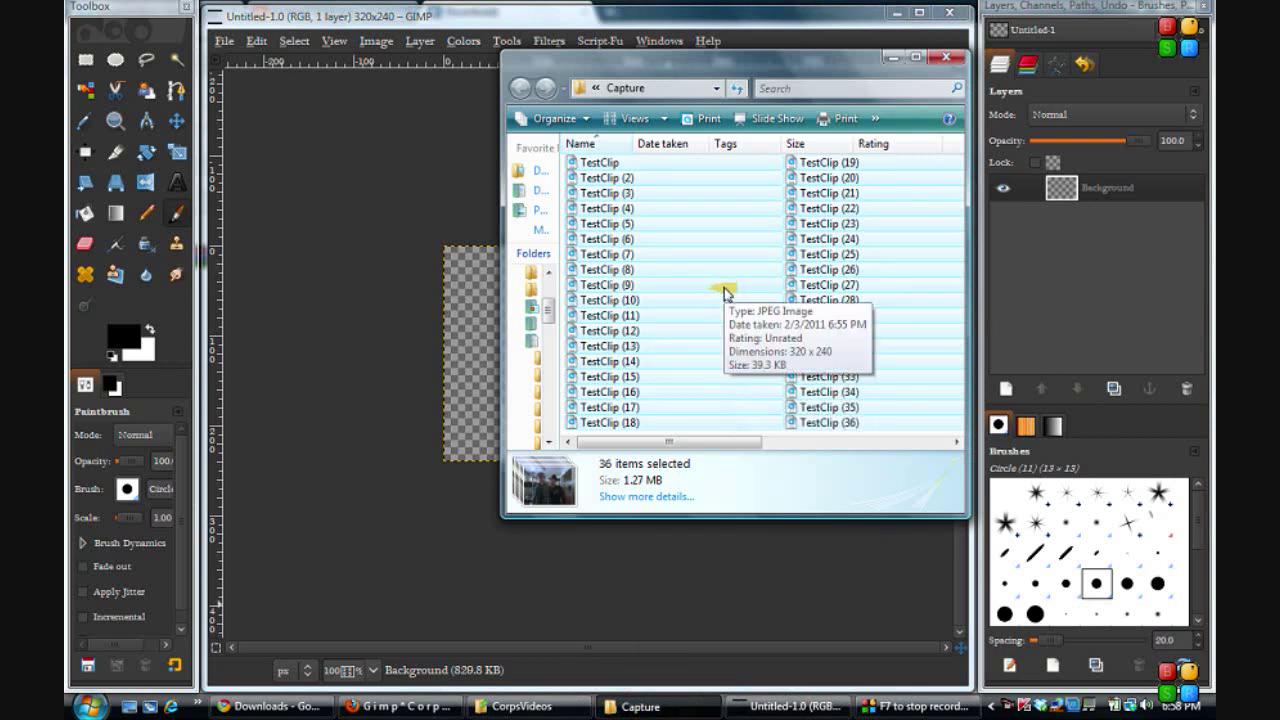
left_click_drag(726, 293, 1005, 231)
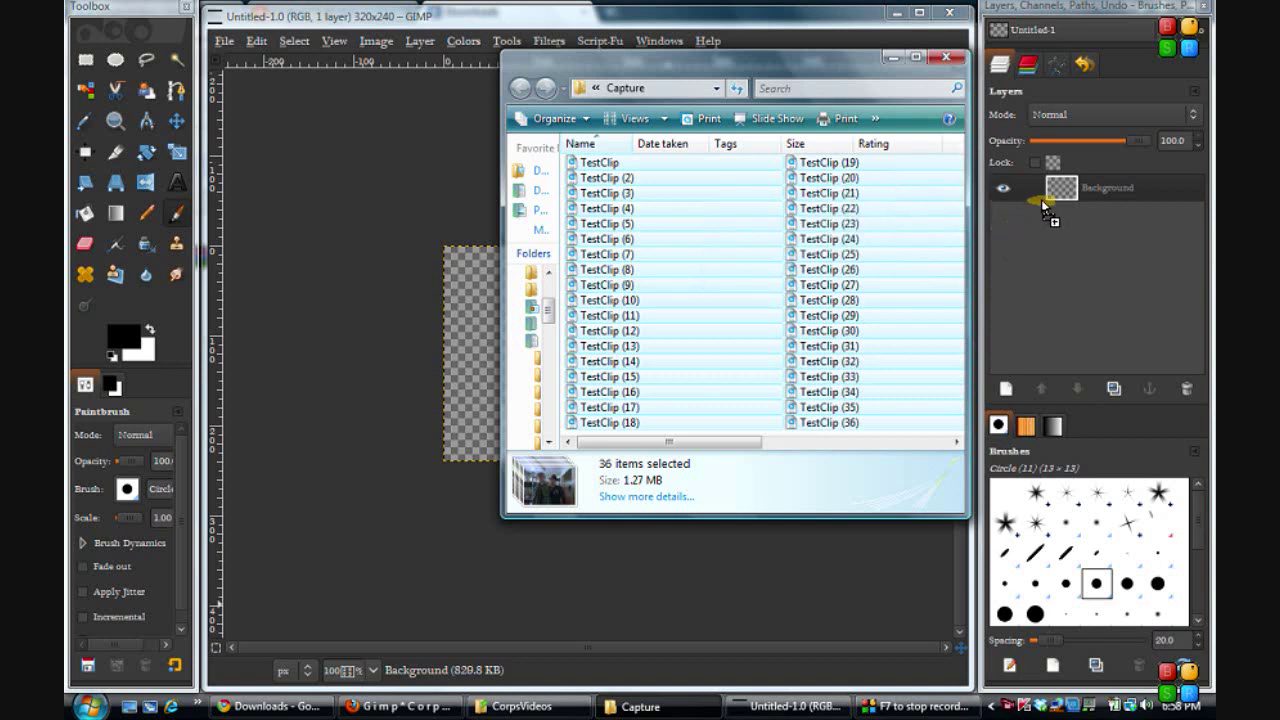
left_click_drag(1043, 205, 1062, 198)
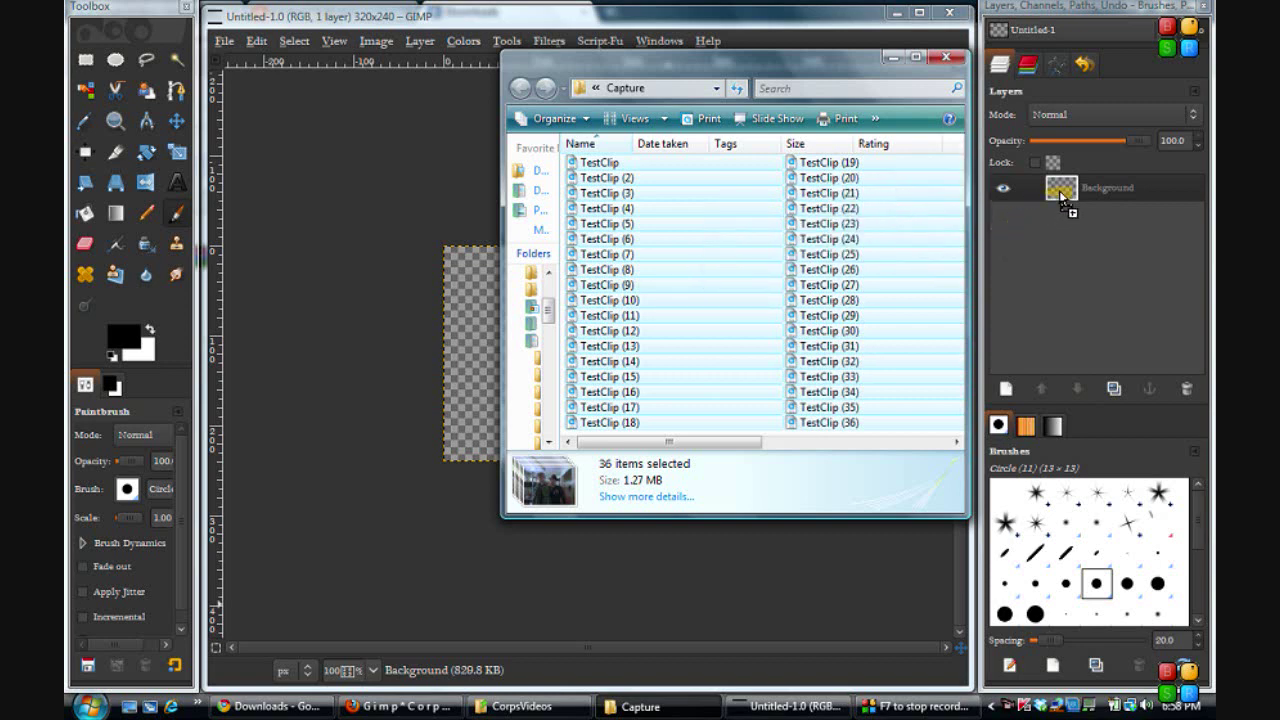
left_click_drag(1062, 195, 1062, 196)
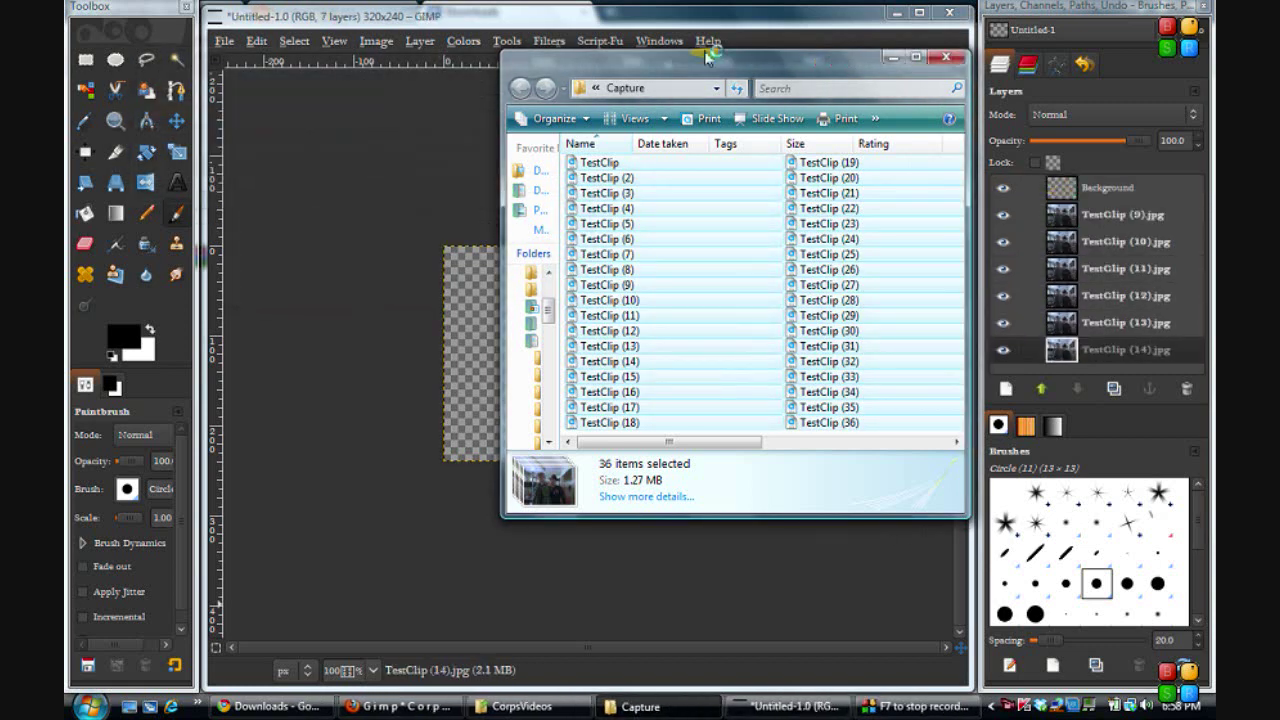
left_click_drag(827, 52, 633, 50)
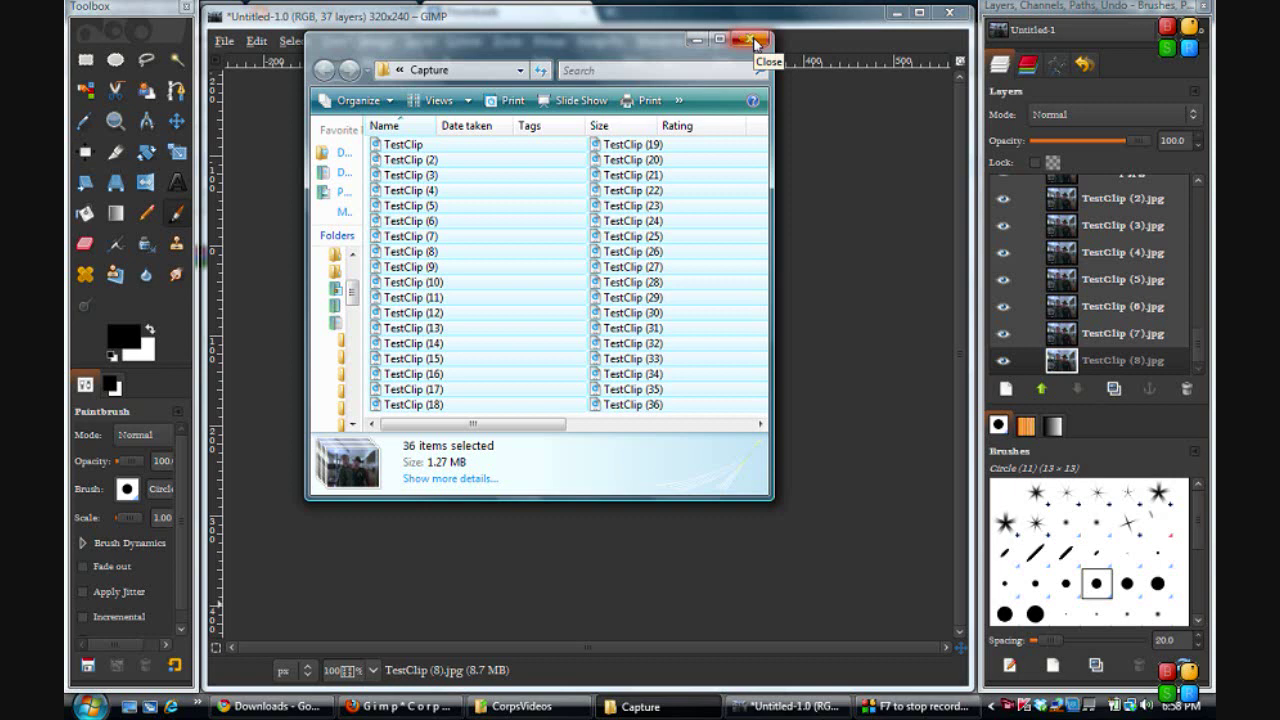
Step: Close the Capture folder window, then scroll to the empty Background layer and delete it
left_click(755, 41)
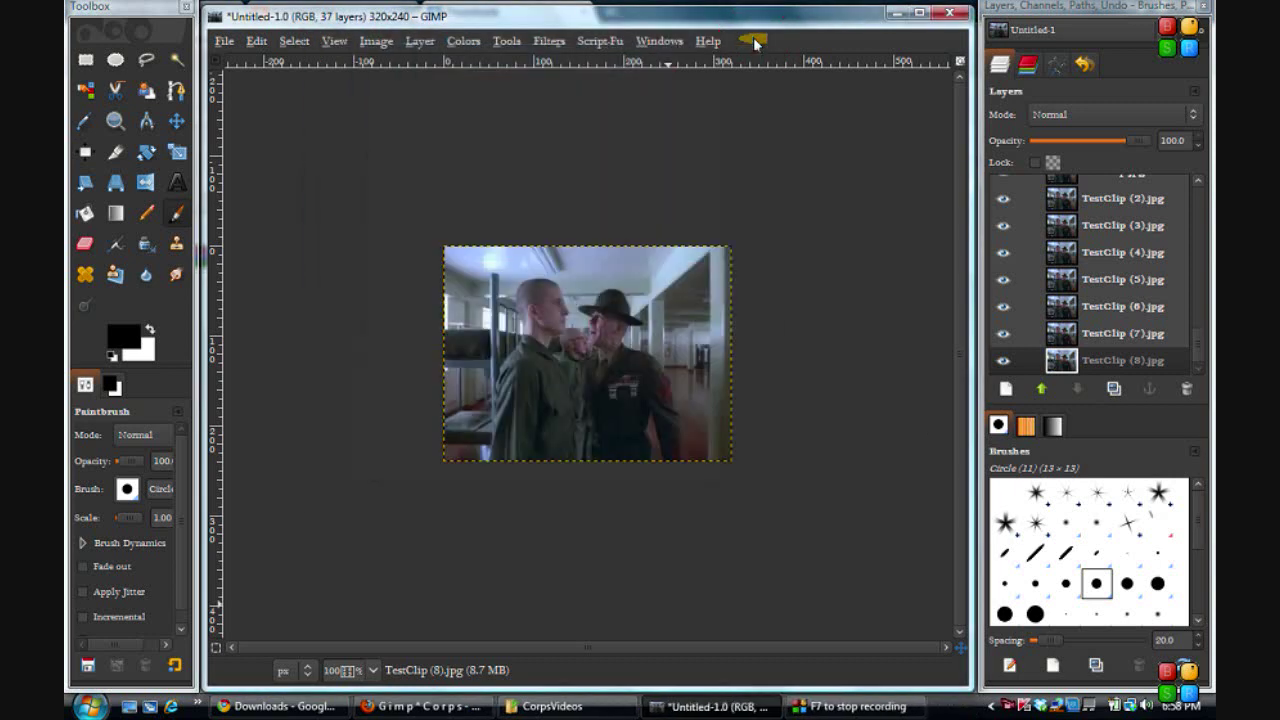
left_click(1199, 352)
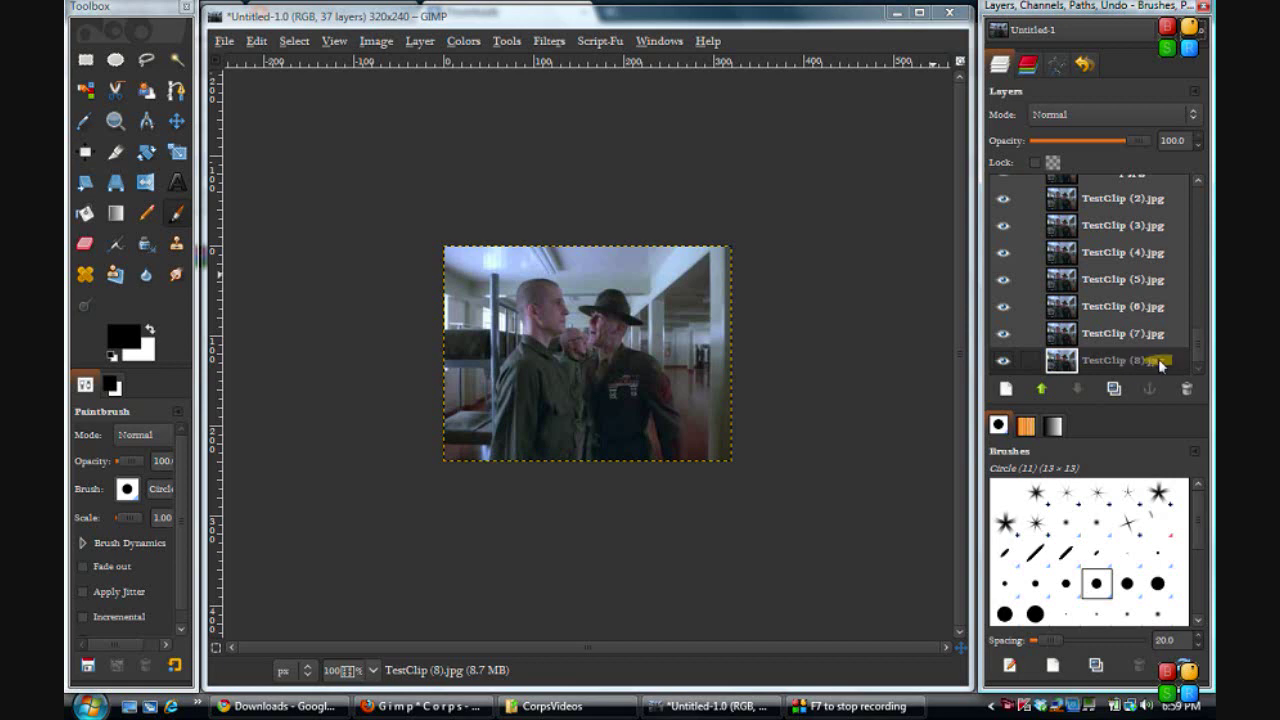
left_click_drag(1203, 352, 1202, 322)
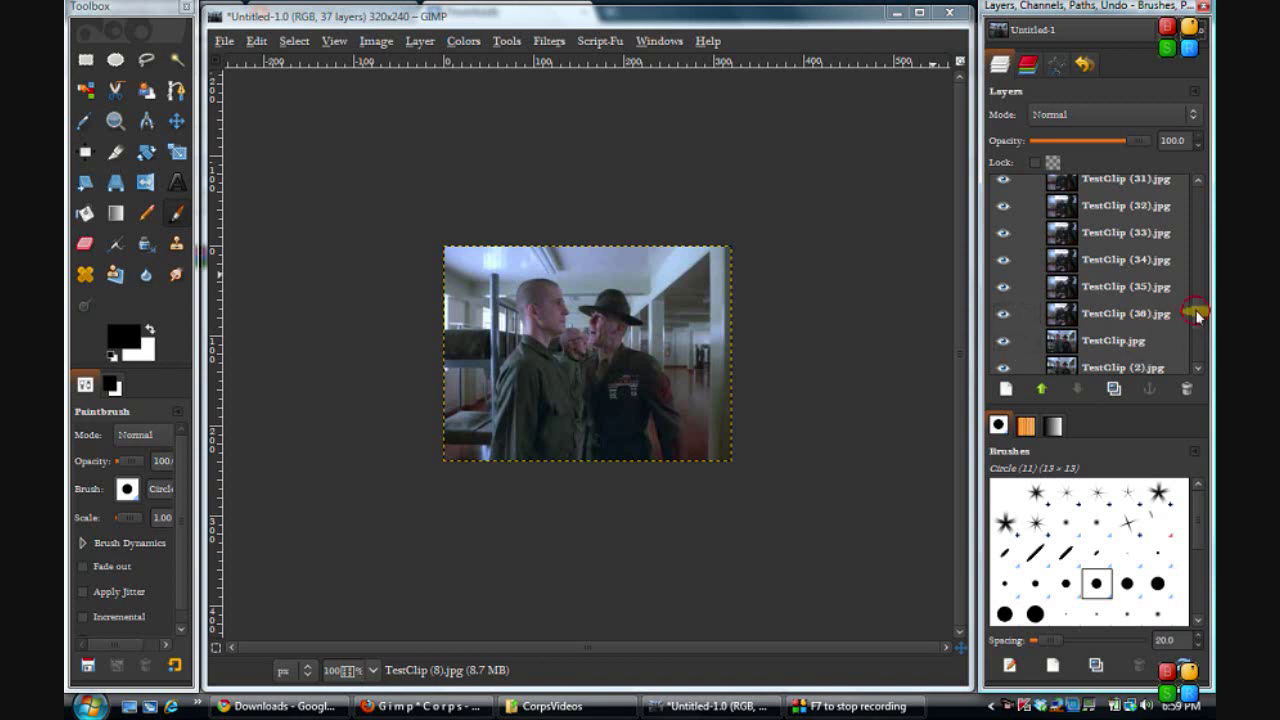
left_click_drag(1197, 314, 1070, 192)
left_click(1070, 192)
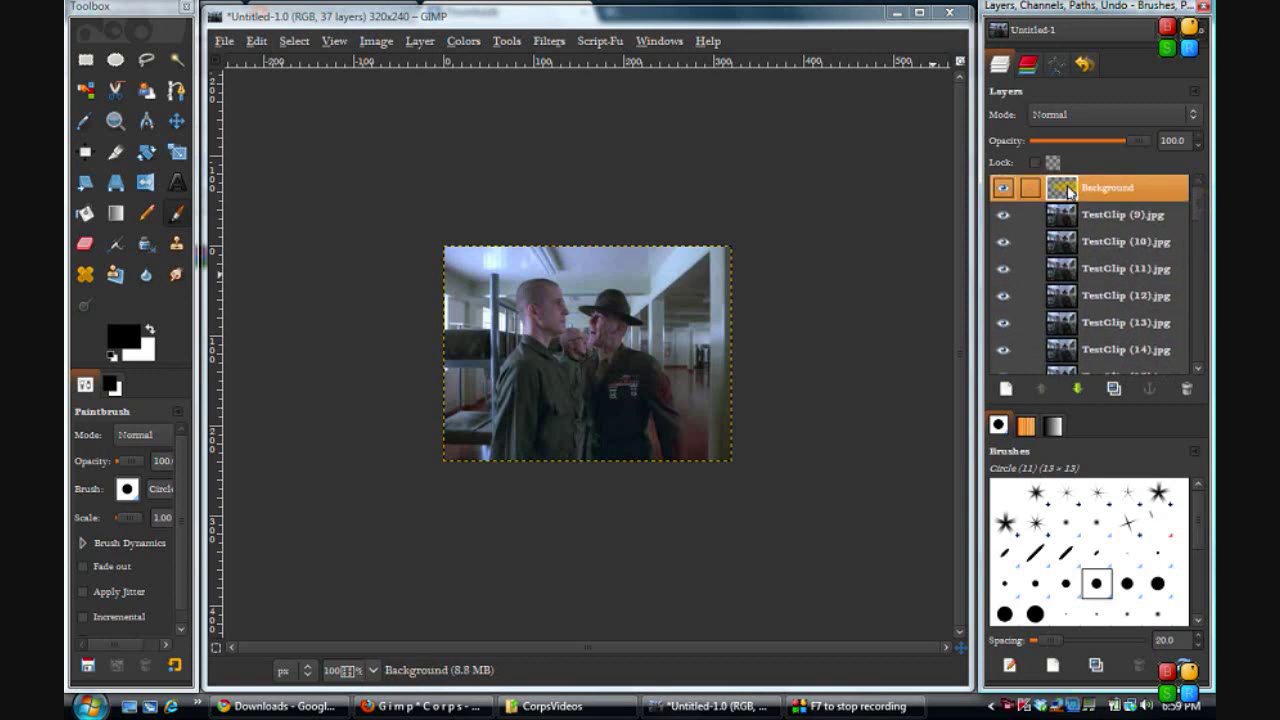
left_click(1186, 392)
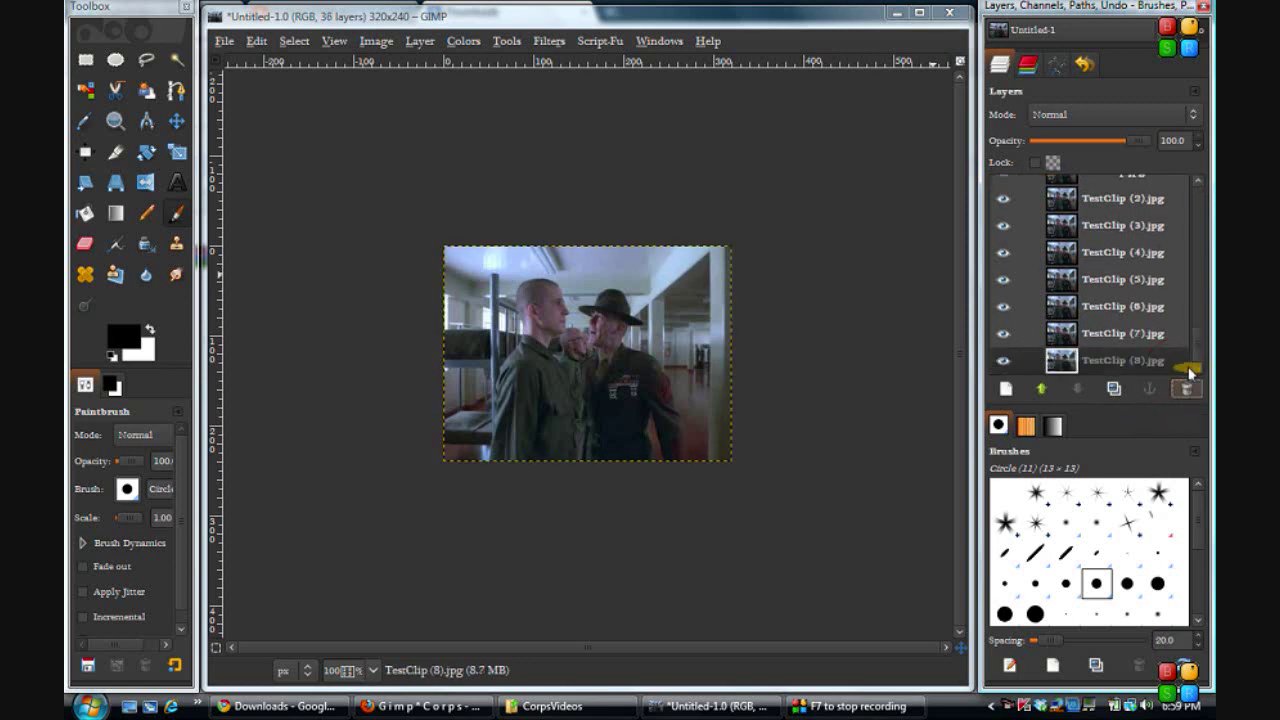
mouse_move(1197, 348)
left_mouse_down()
mouse_move(1195, 193)
mouse_move(1203, 368)
left_mouse_up()
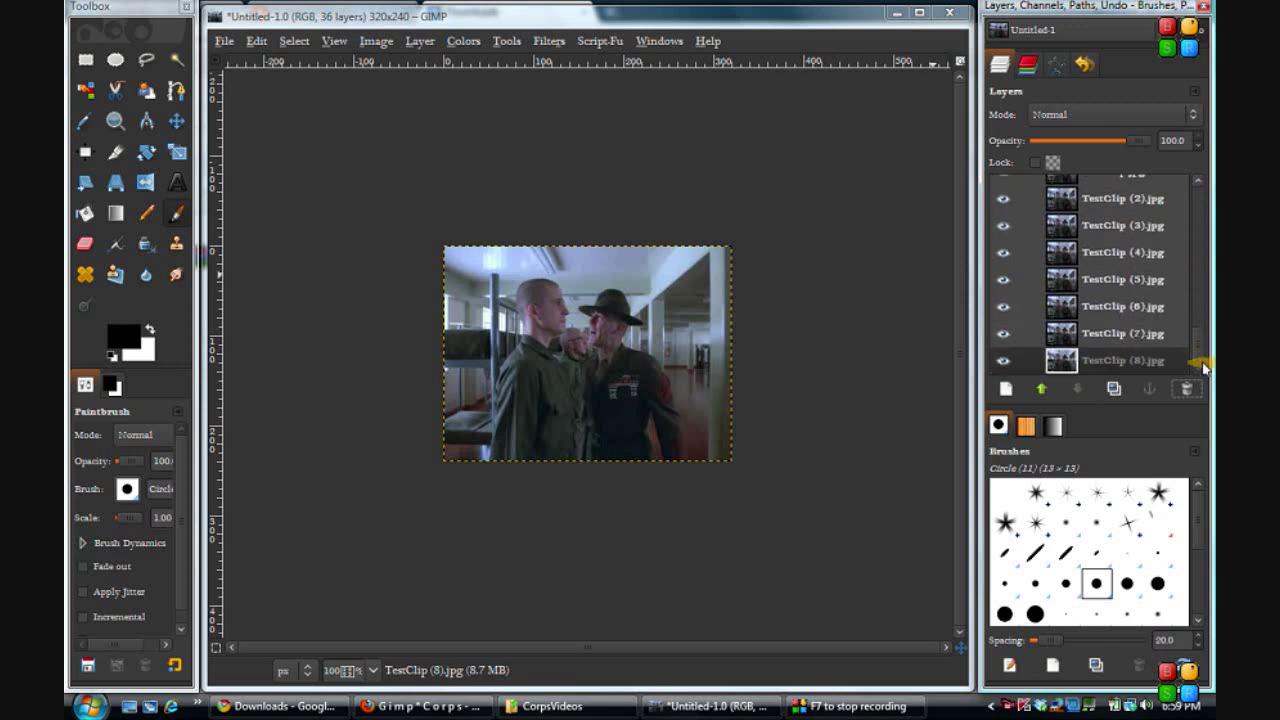
left_click(1068, 368)
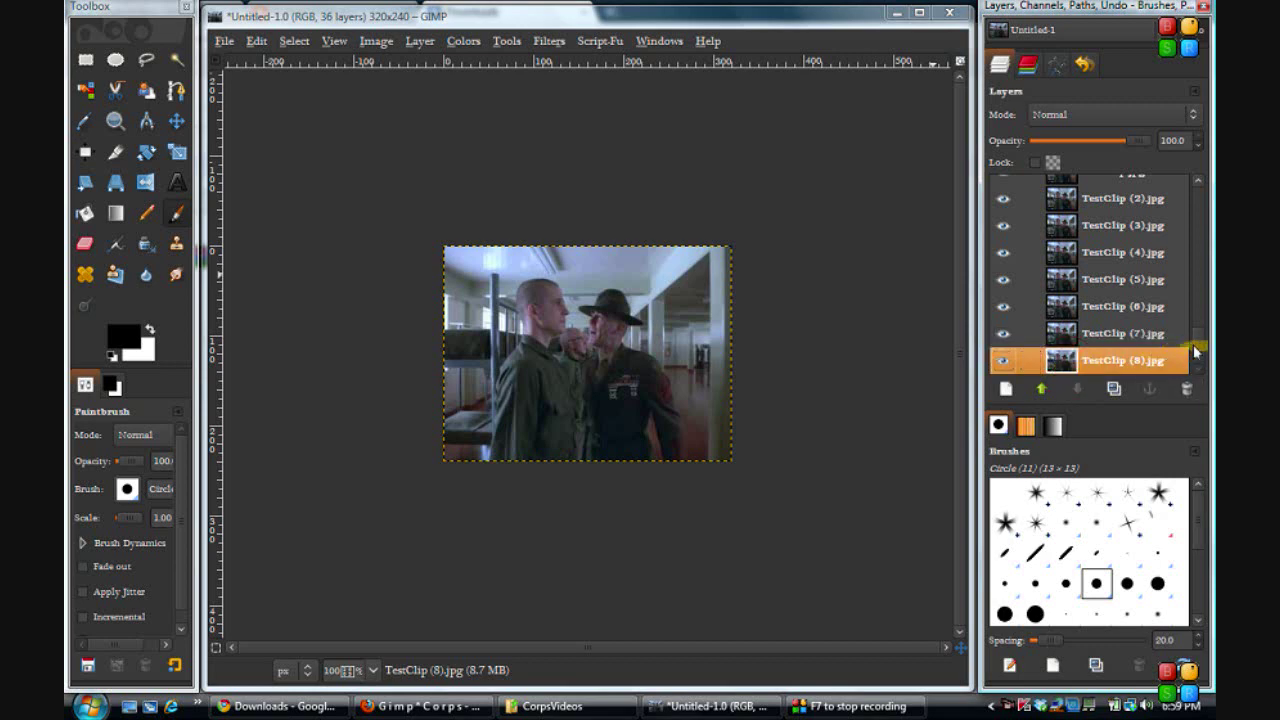
left_click_drag(1196, 345, 1202, 172)
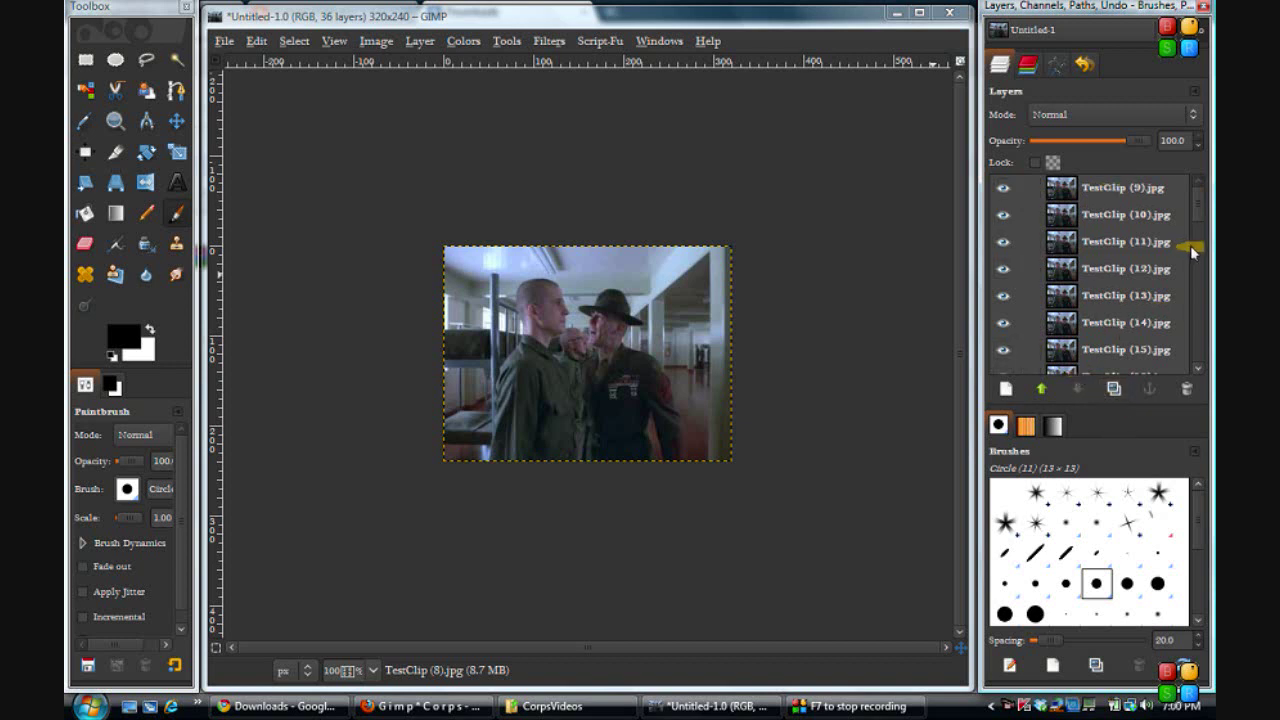
left_click_drag(1198, 208, 1197, 353)
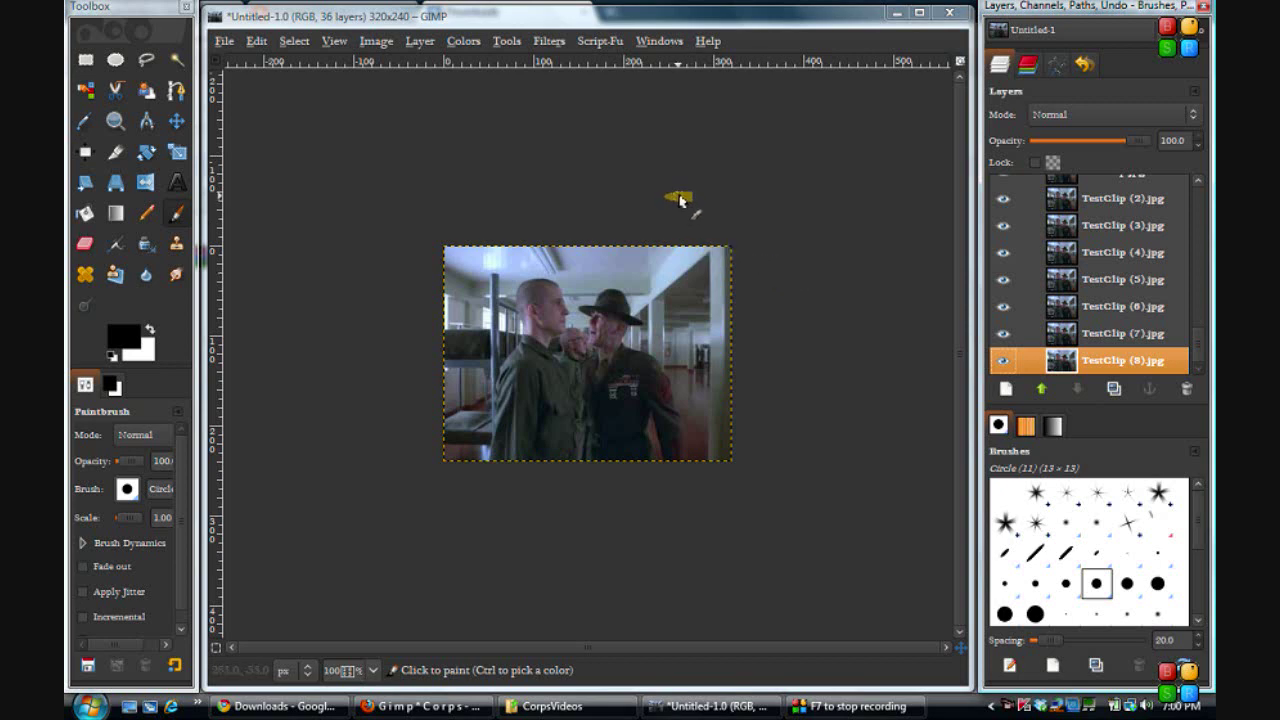
Step: Open GIMP's Preferences dialog from the Edit menu
left_click(257, 40)
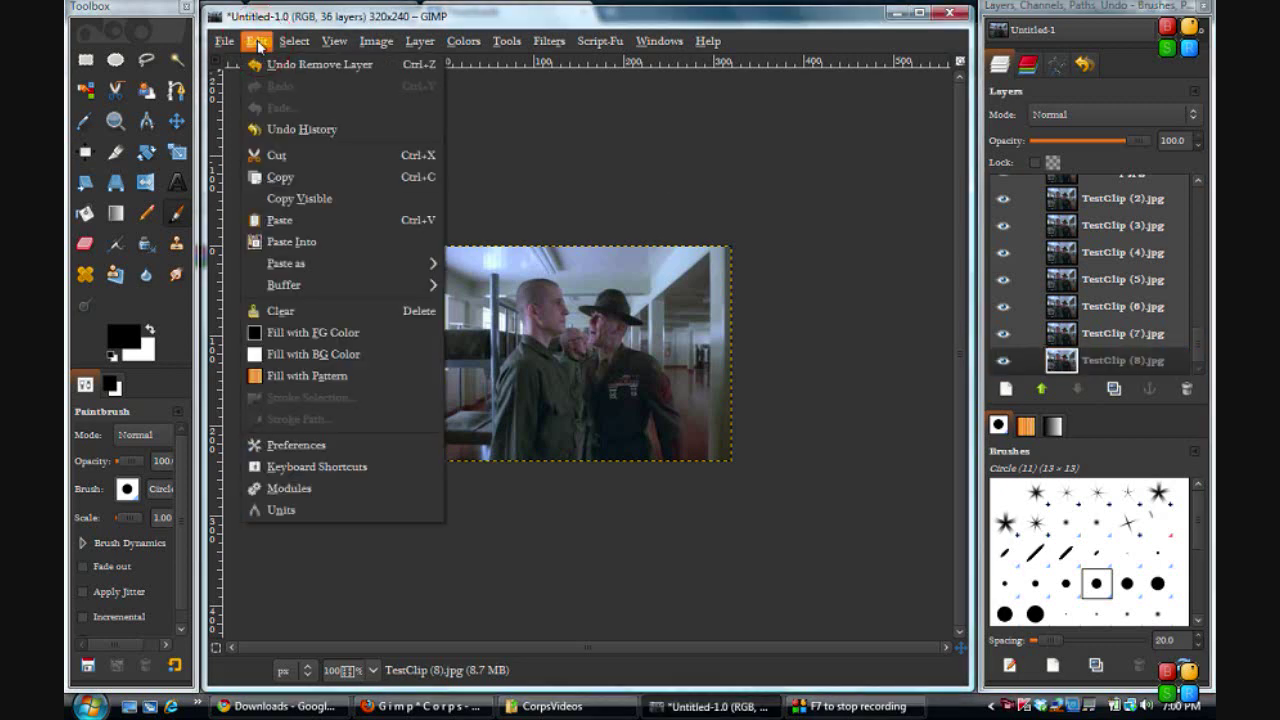
left_click(319, 447)
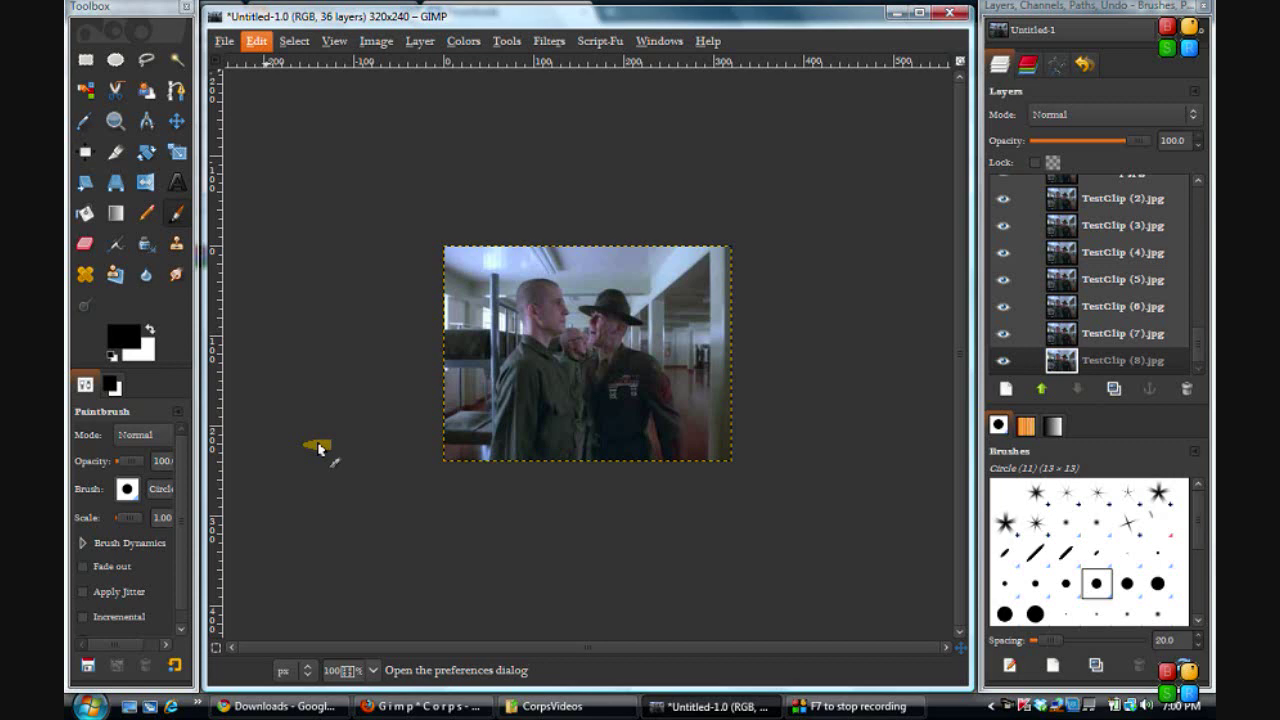